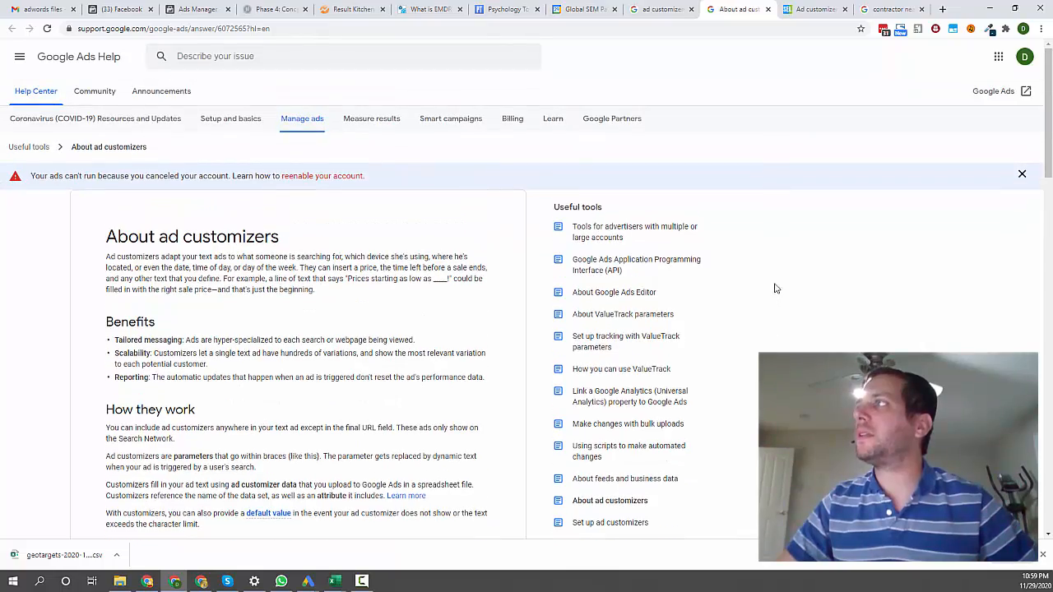
Read the ad customizers article from the introduction through the example on using customizers across a campaign or ad group.
scroll(738, 294, down, 1)
scroll(526, 304, down, 4)
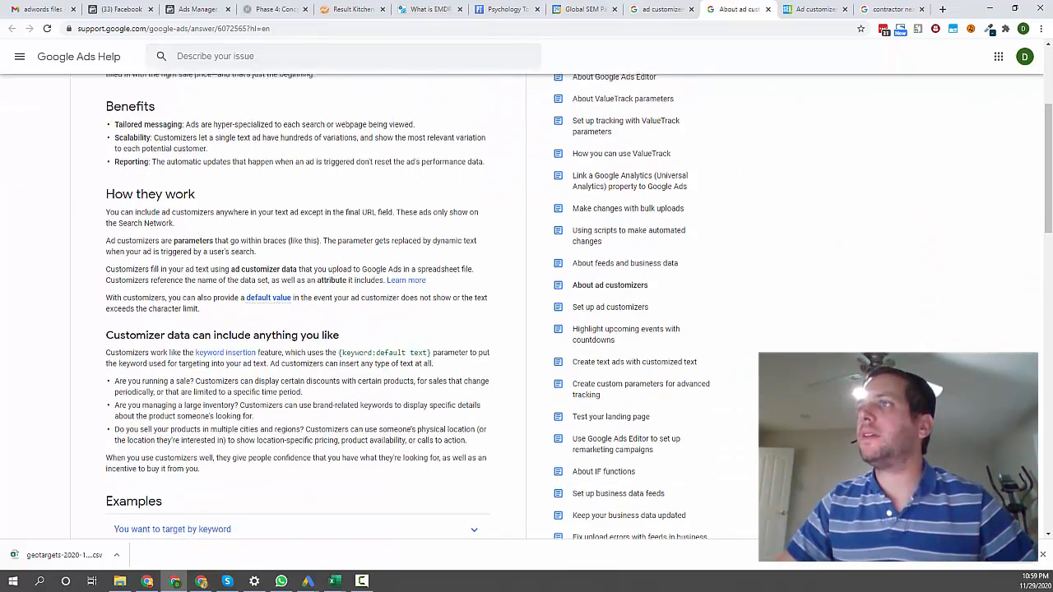
scroll(750, 340, down, 1)
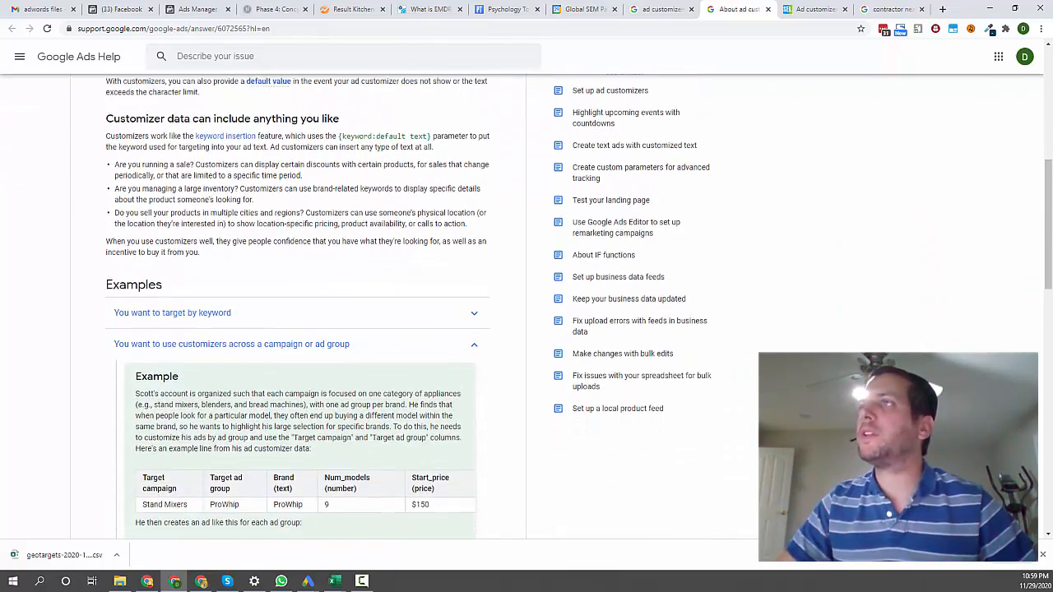
scroll(731, 293, down, 3)
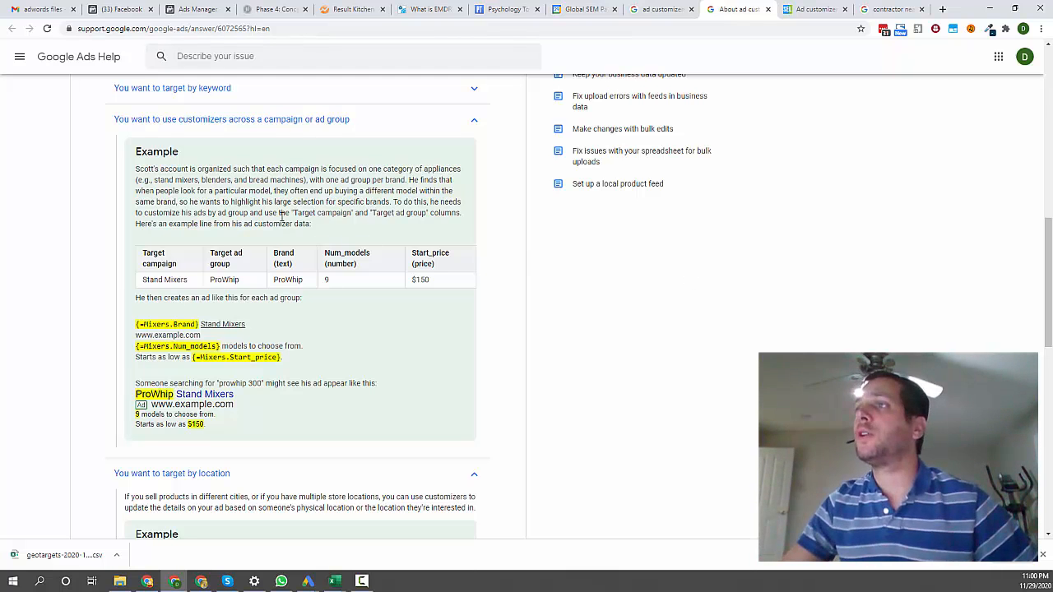
scroll(415, 300, down, 1)
scroll(396, 303, up, 1)
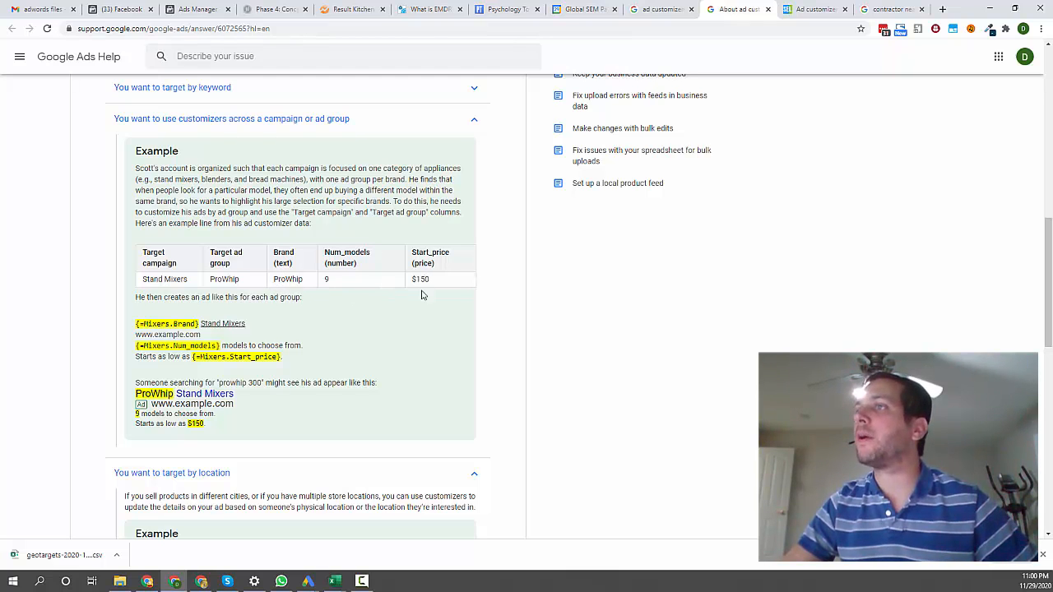
Read the article's example on targeting by location, including its sample customizer spreadsheet and ad text.
scroll(415, 327, down, 1)
scroll(414, 327, down, 5)
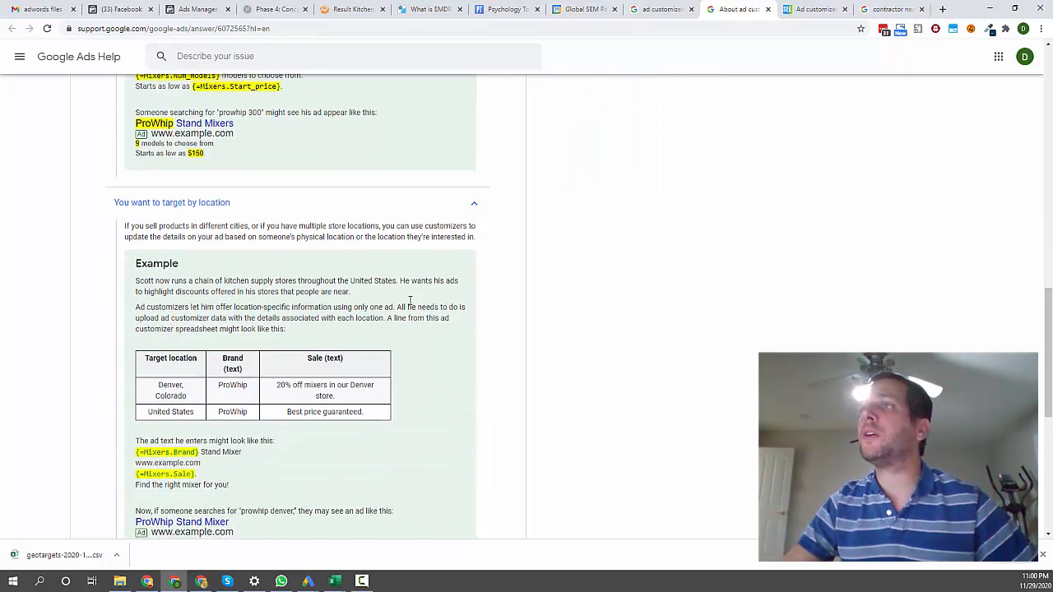
scroll(407, 294, up, 1)
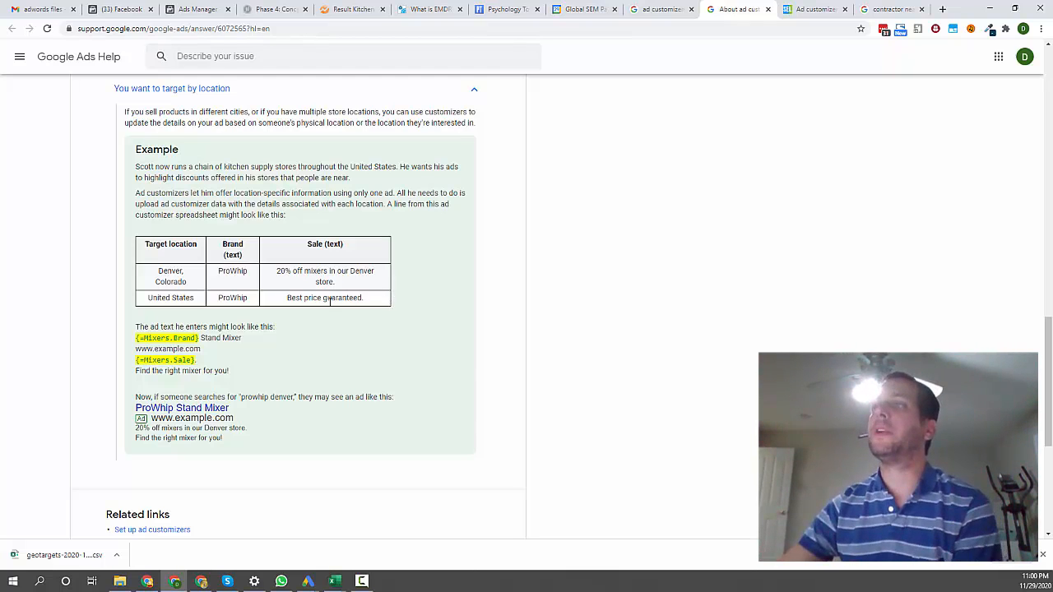
scroll(354, 303, down, 3)
Briefly expand and collapse the keyword targeting example, and return to the article's sections on benefits and how customizers work.
scroll(334, 238, up, 5)
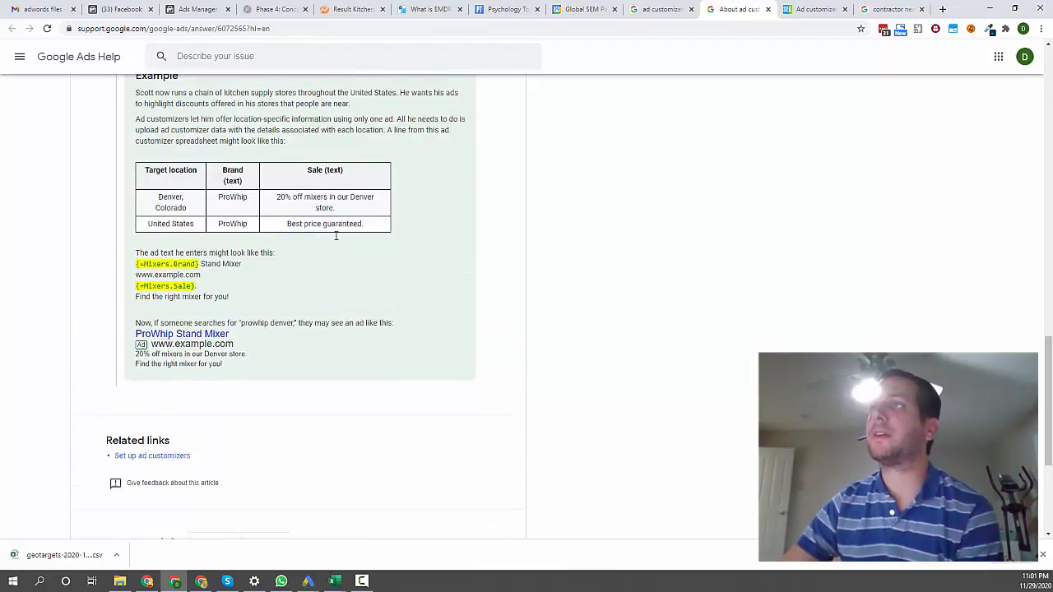
scroll(307, 386, up, 2)
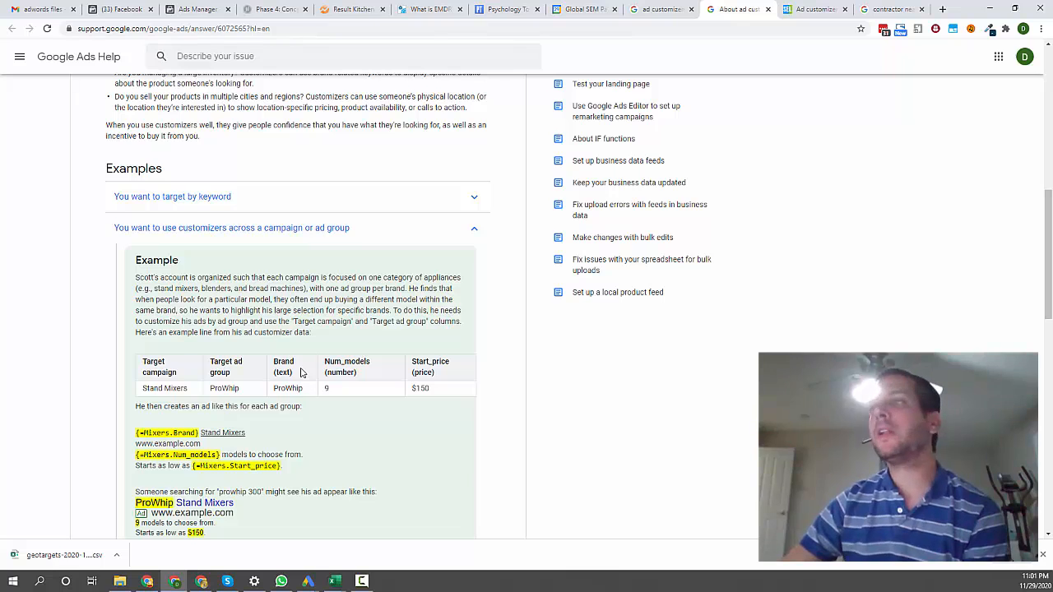
click(474, 201)
click(473, 202)
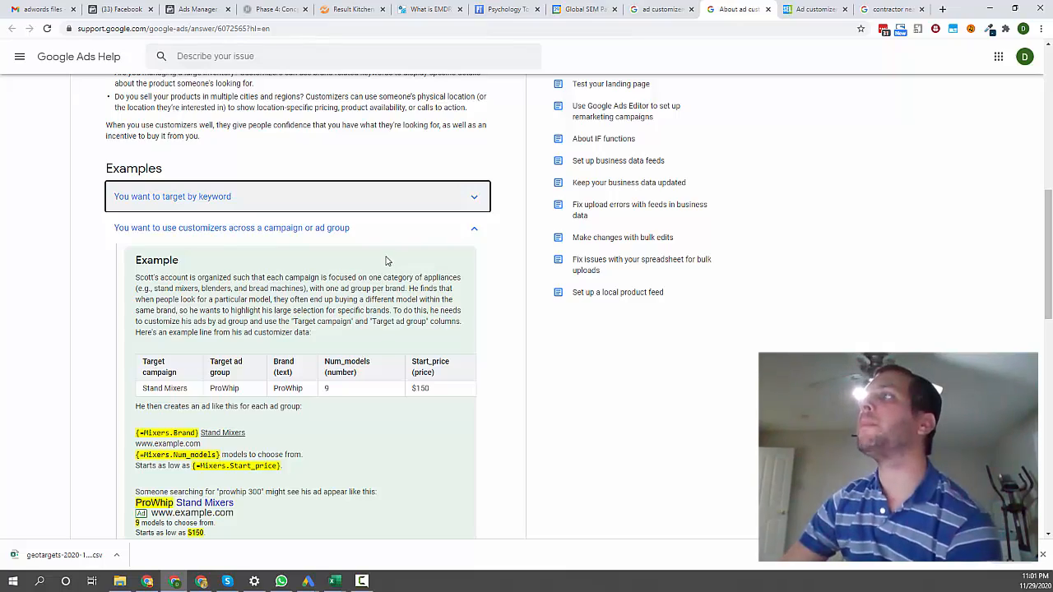
scroll(386, 261, up, 3)
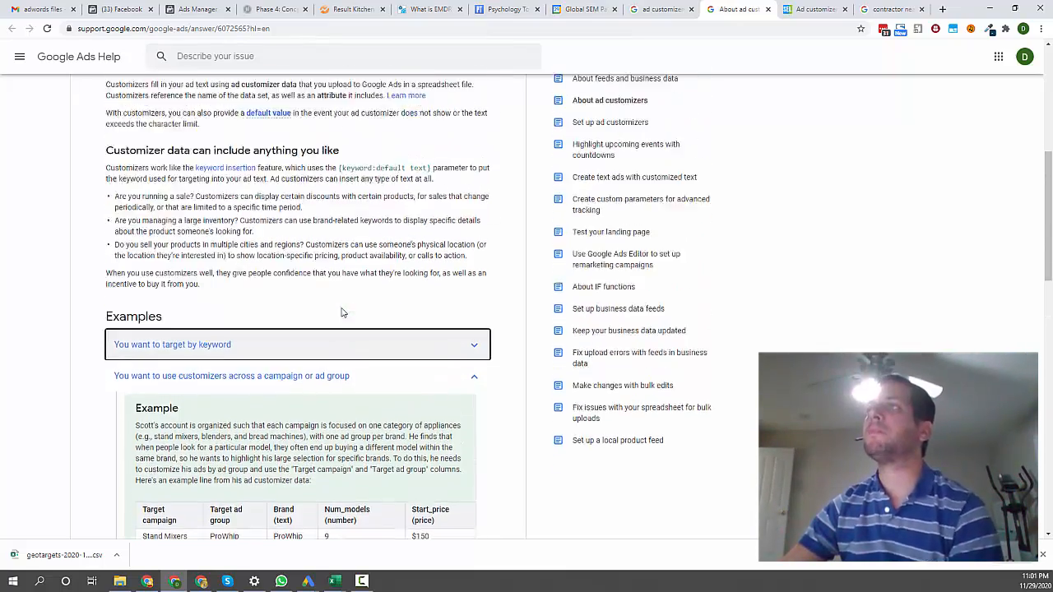
scroll(371, 320, up, 2)
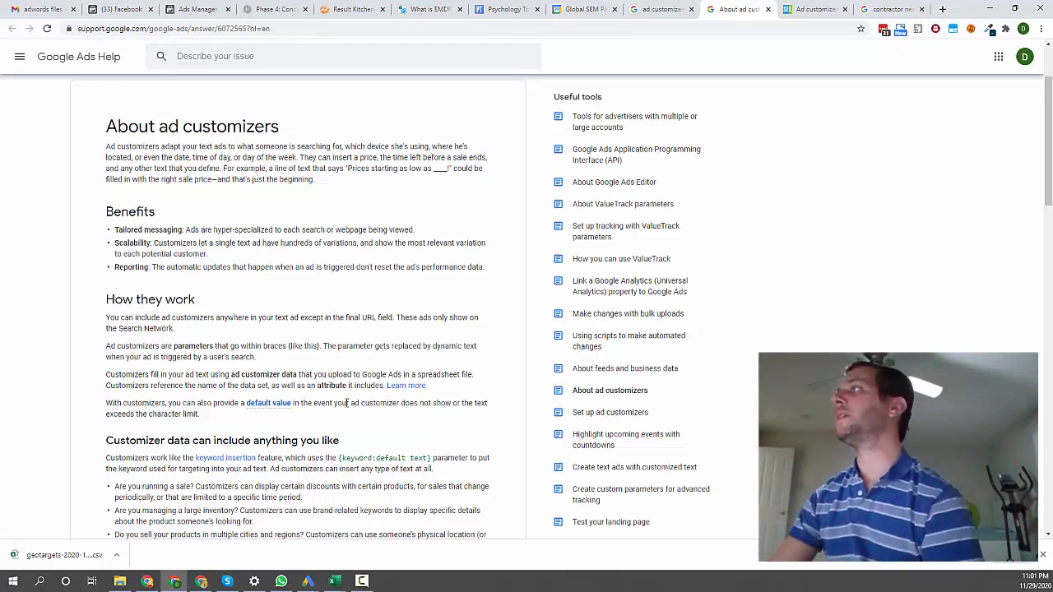
Examine the ads in the open Google search results for "contractor near me" for location-specific headlines.
click(893, 10)
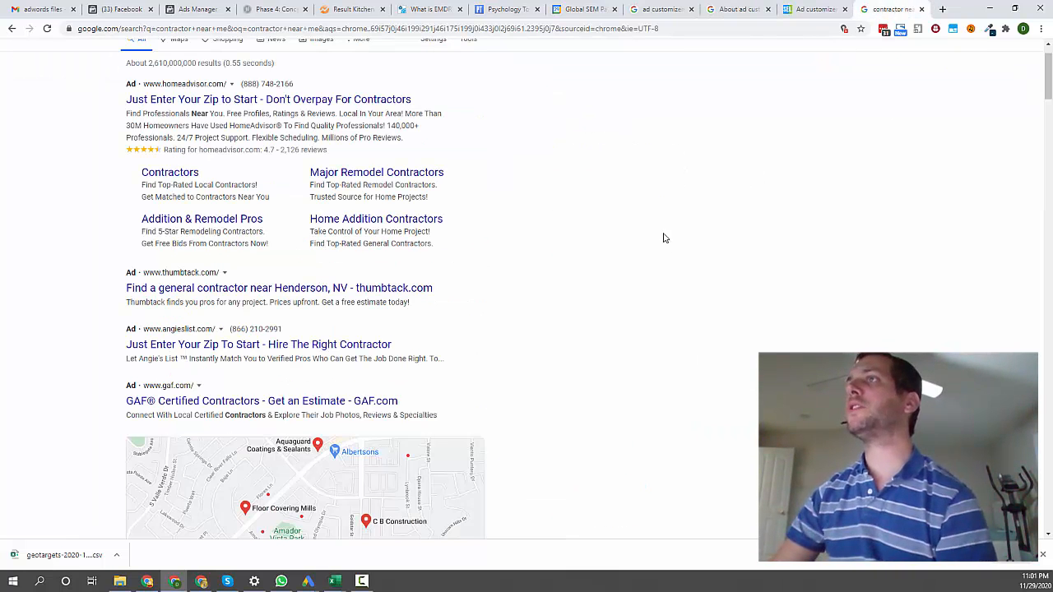
scroll(662, 240, up, 1)
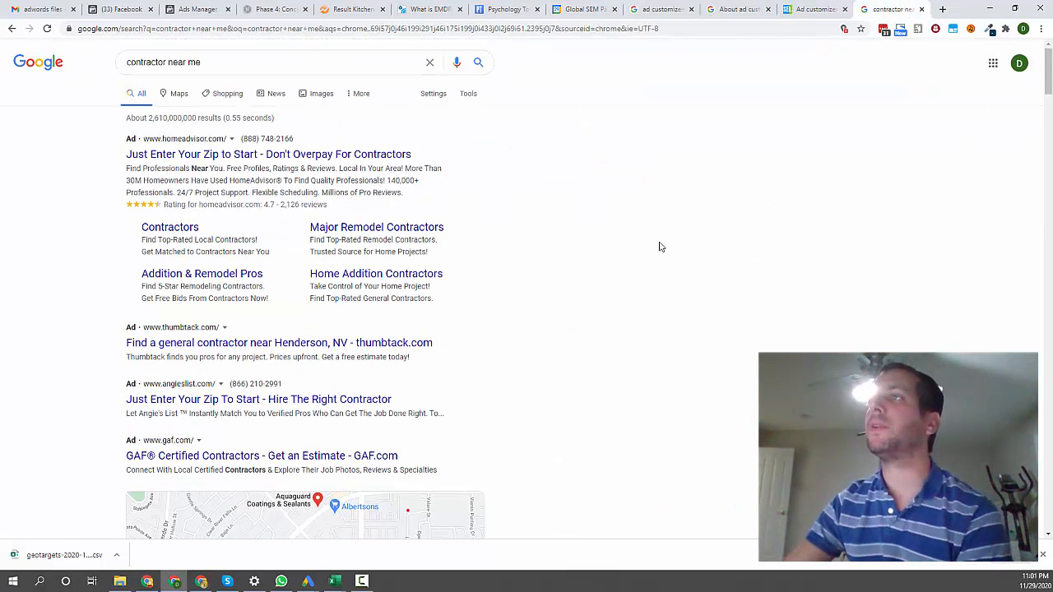
scroll(641, 214, down, 1)
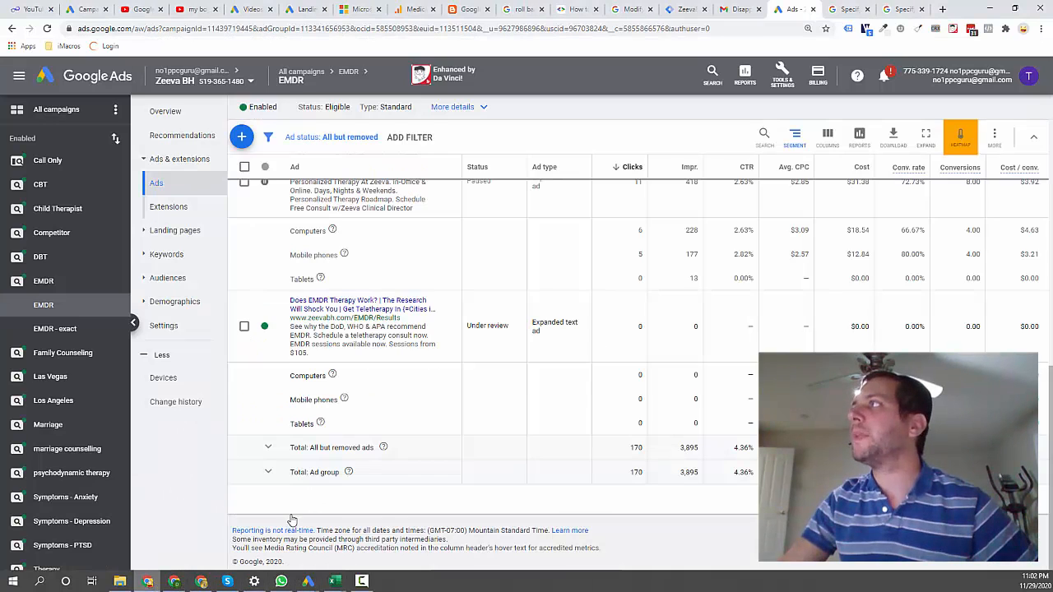
In the other browser window, open the Search Ads 360 Help article on location targets via bulksheet and view its geo codes download step.
click(151, 581)
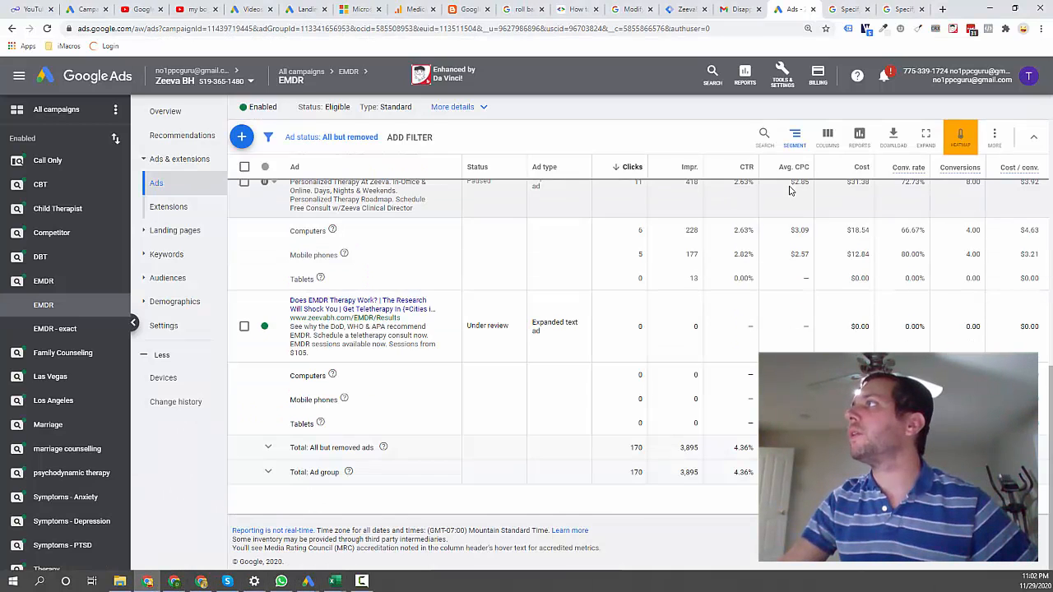
click(903, 9)
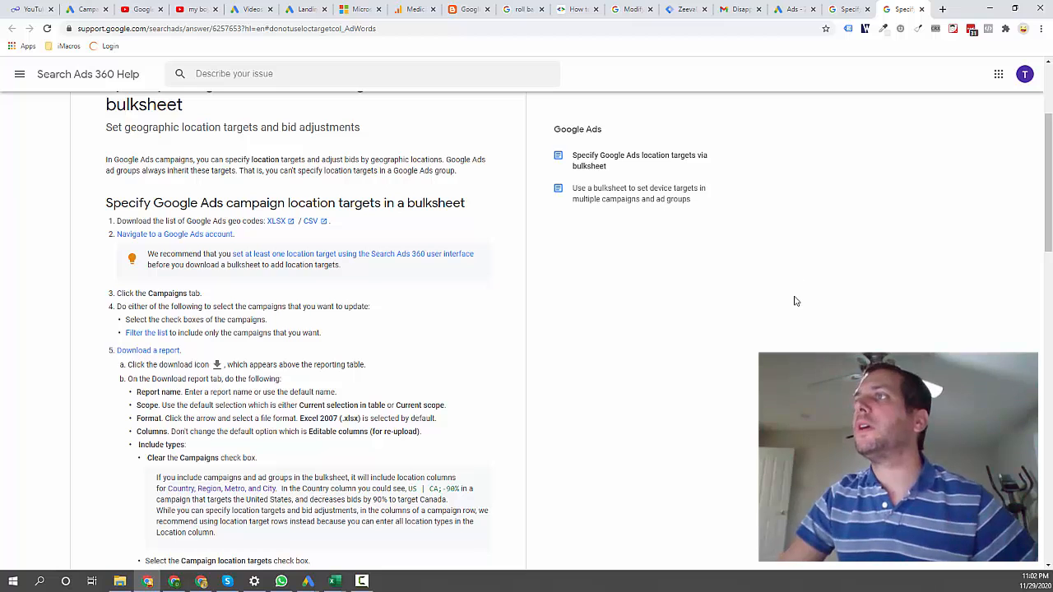
scroll(794, 298, down, 1)
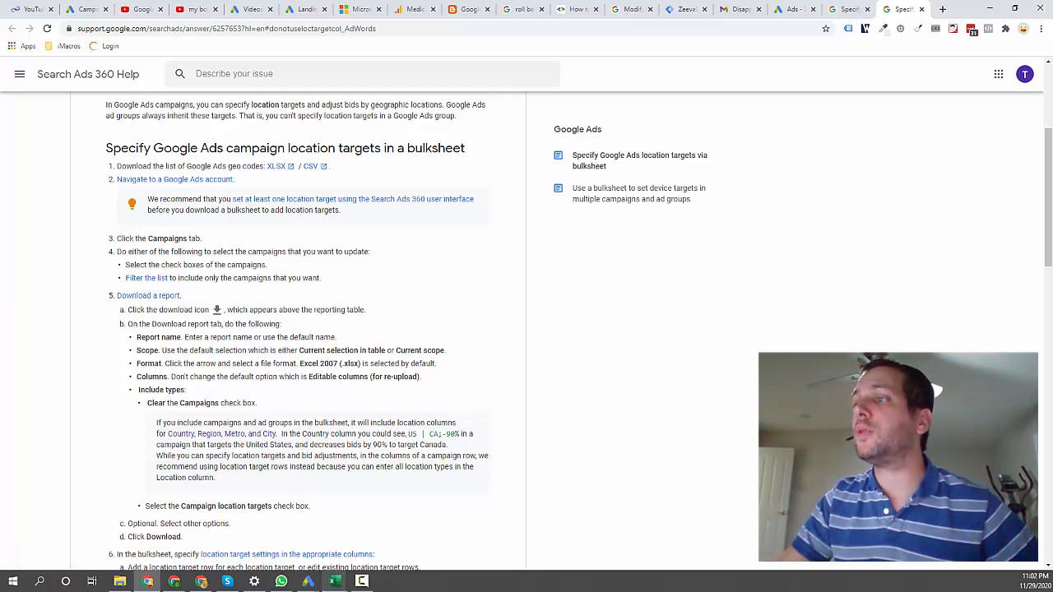
Switch to the geotargets-2020-11-18 workbook in Excel and remove the existing filter from its data.
mouse_move(334, 581)
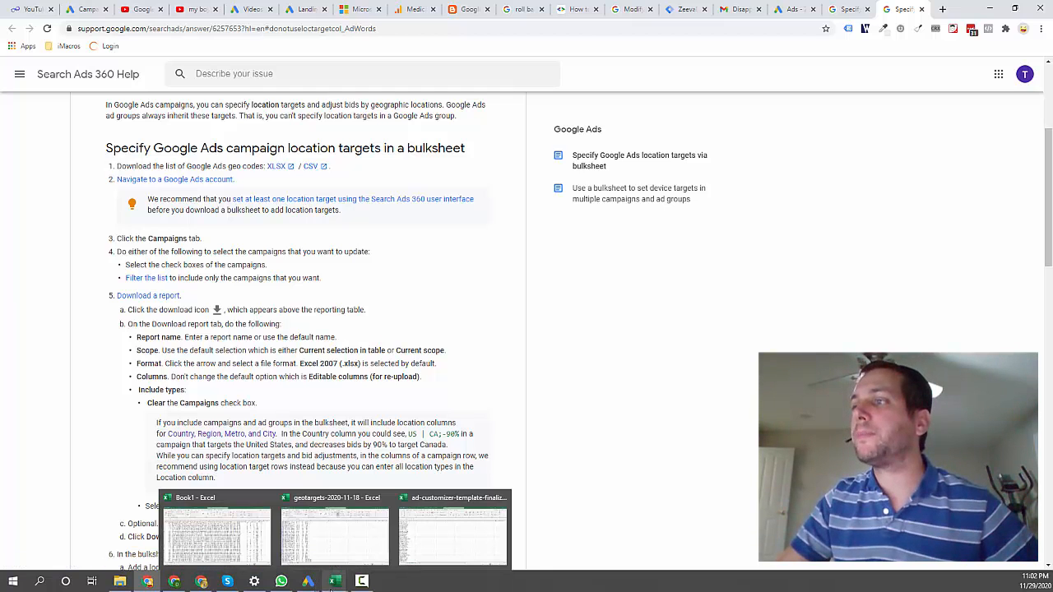
click(334, 535)
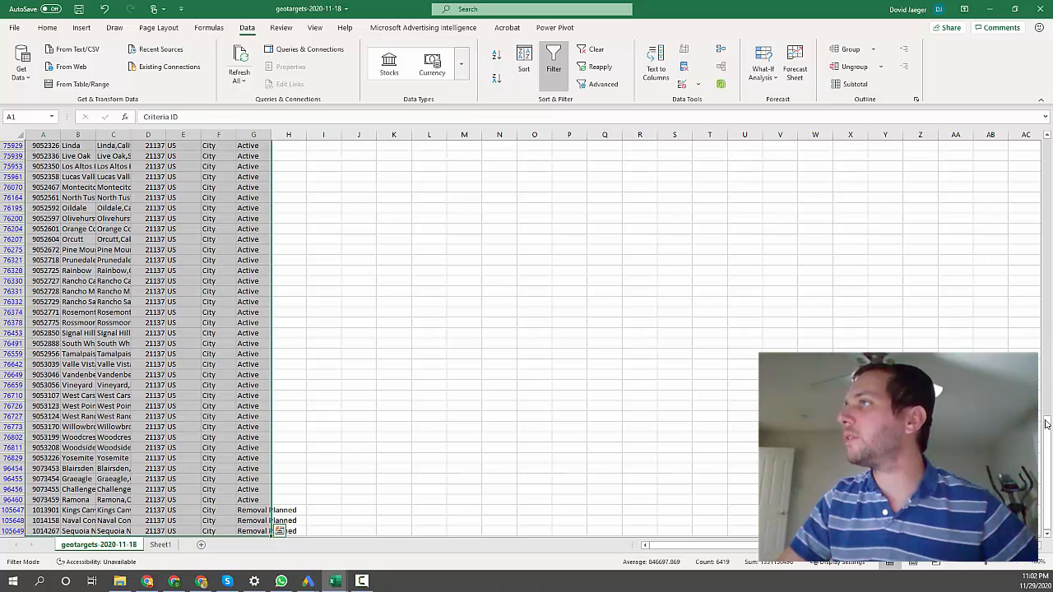
click(553, 69)
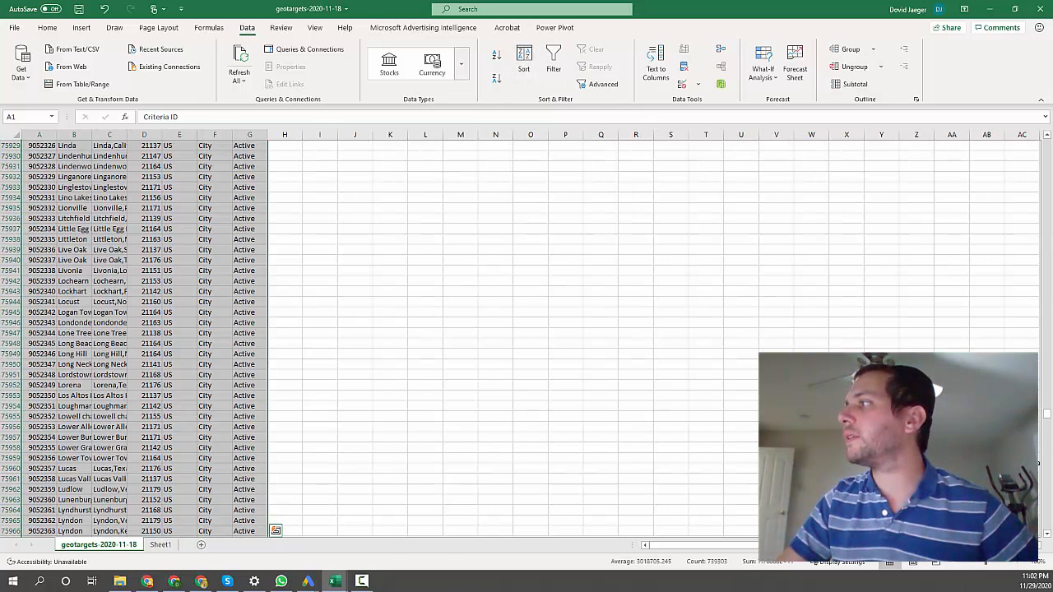
drag(1047, 417, 1041, 107)
Review the geotargets columns from Name through Status, checking the headers and the first few rows.
click(75, 146)
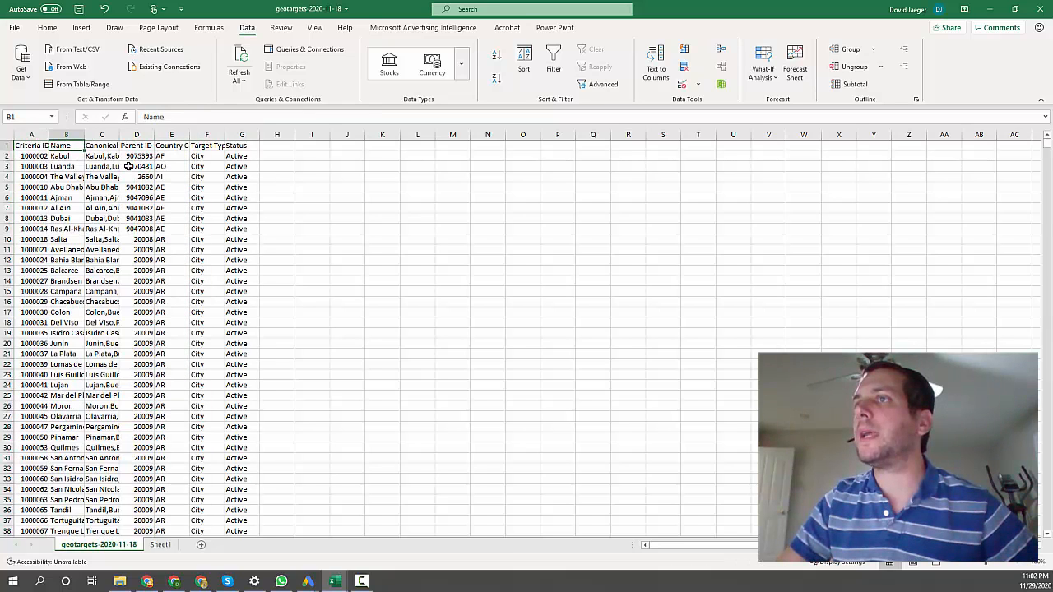
click(99, 145)
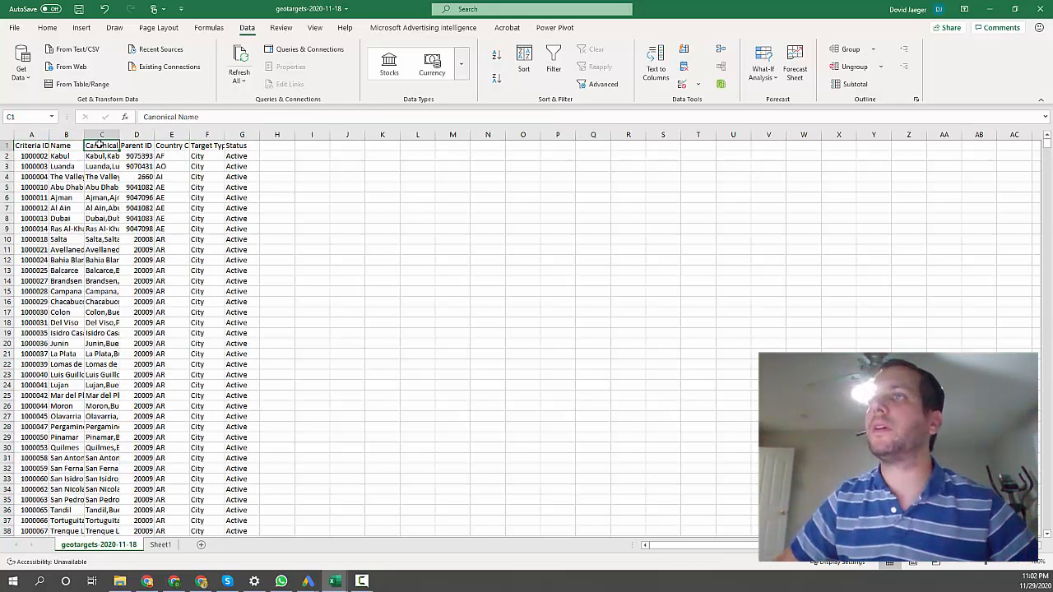
key(Down)
key(Down)
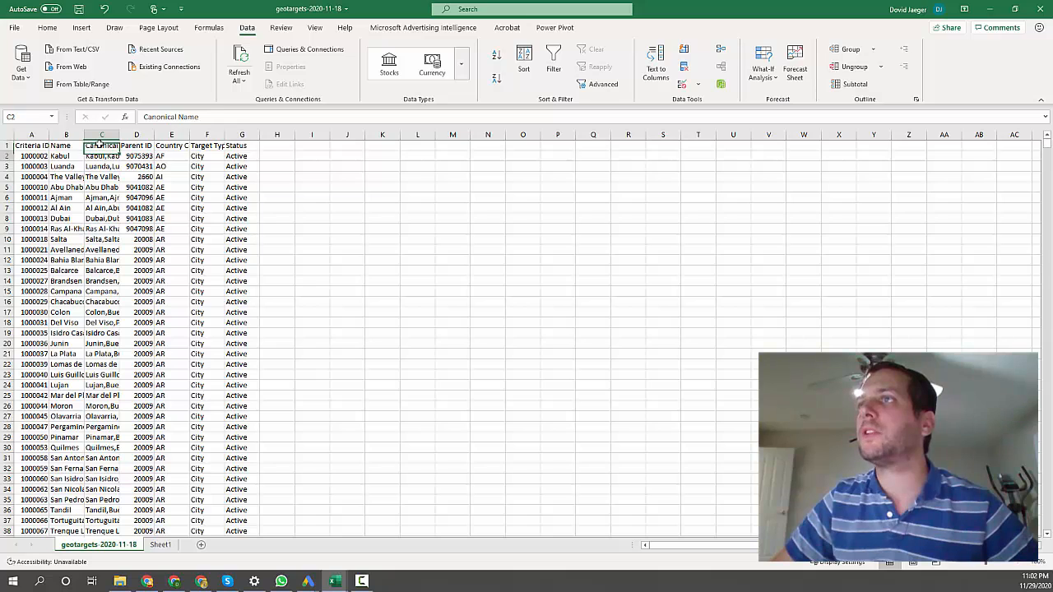
key(Up)
key(Right)
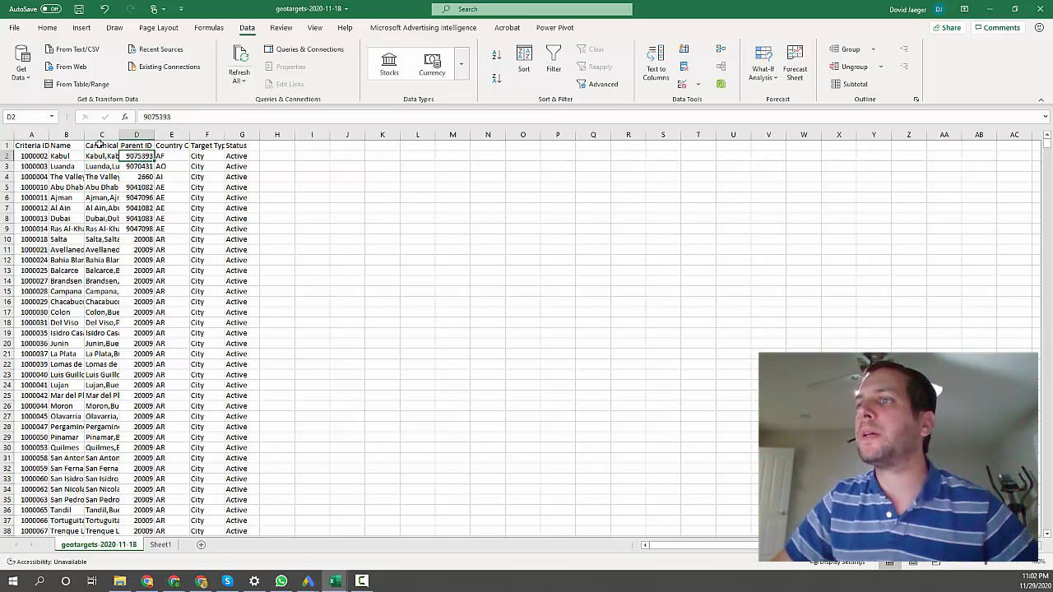
key(Down)
key(Down)
key(Down)
key(Left)
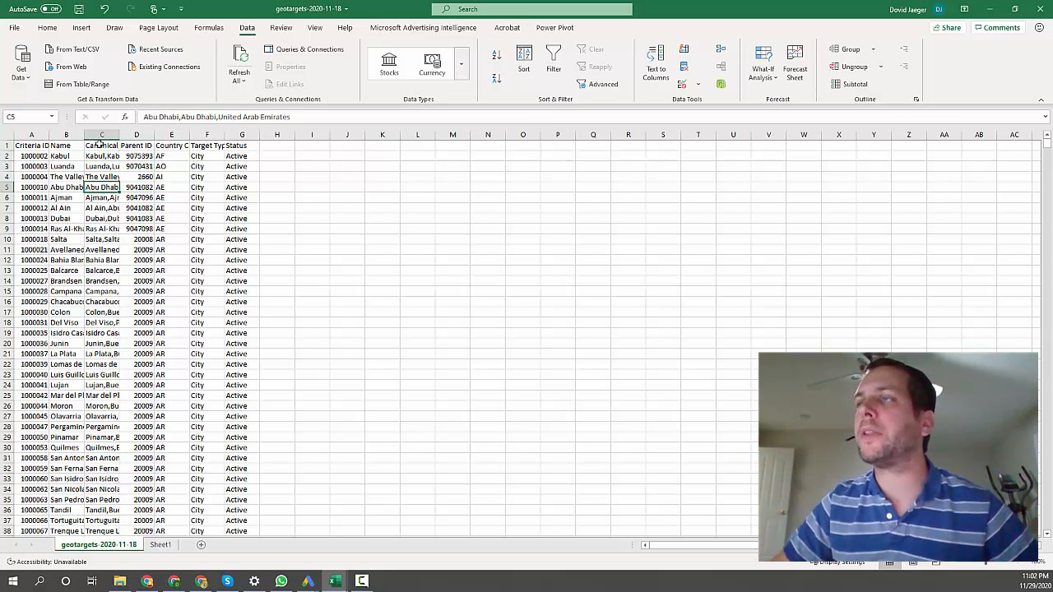
key(Right)
key(Up)
key(Up)
key(Right)
key(Right)
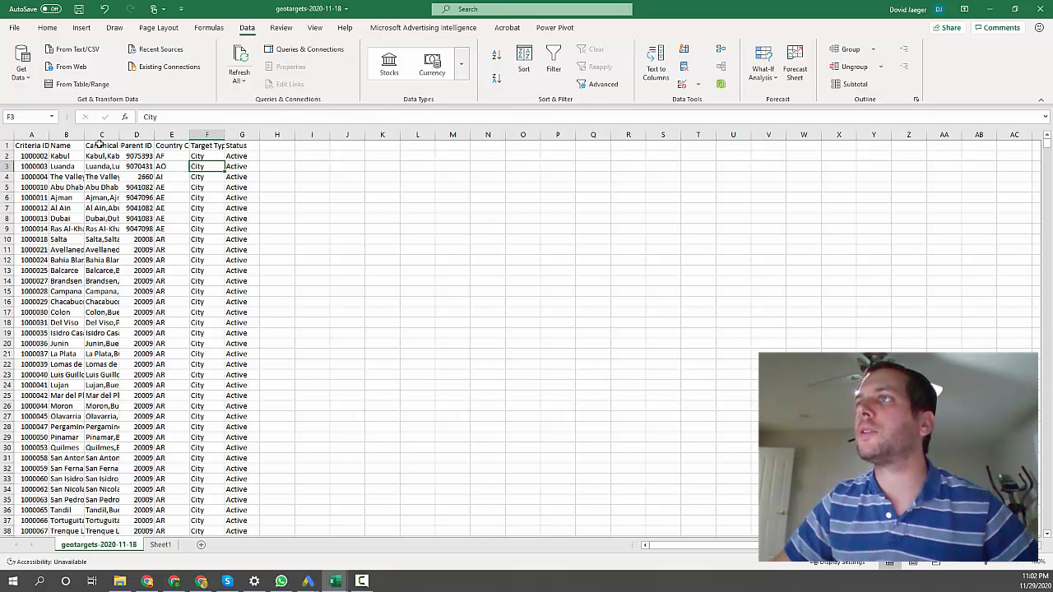
key(Up)
key(Up)
key(Right)
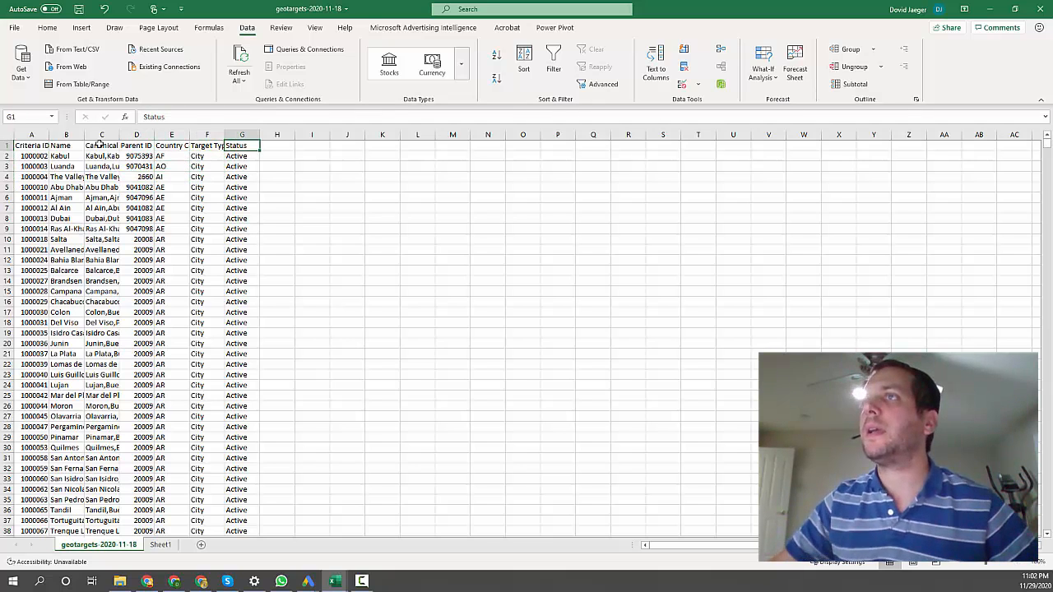
Turn on filtering for the whole geotargets data range, from the Criteria ID column through Status.
key(ctrl+shift+Left)
key(ctrl+shift+Down)
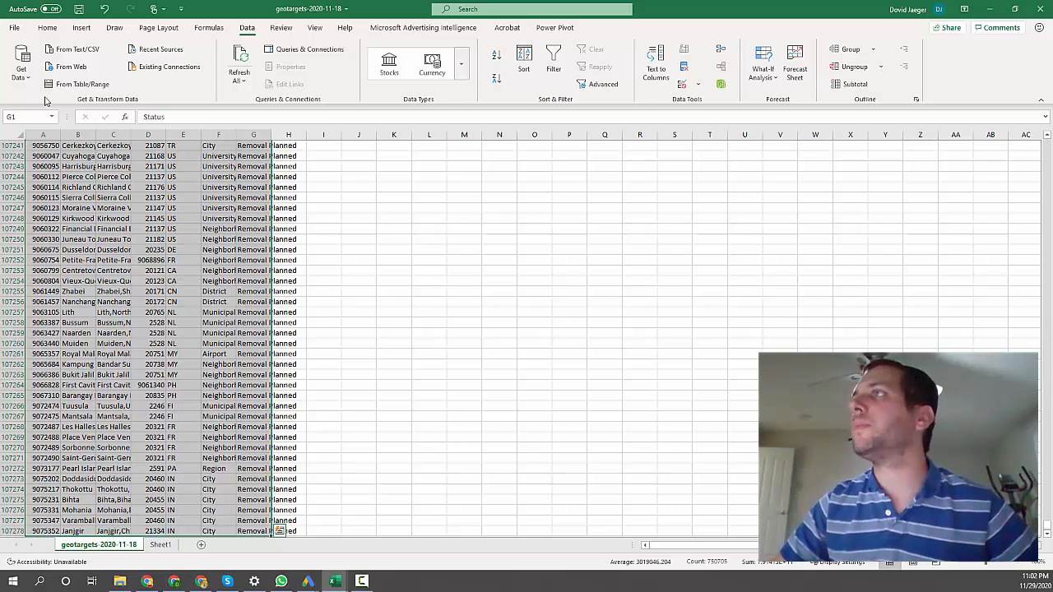
click(553, 66)
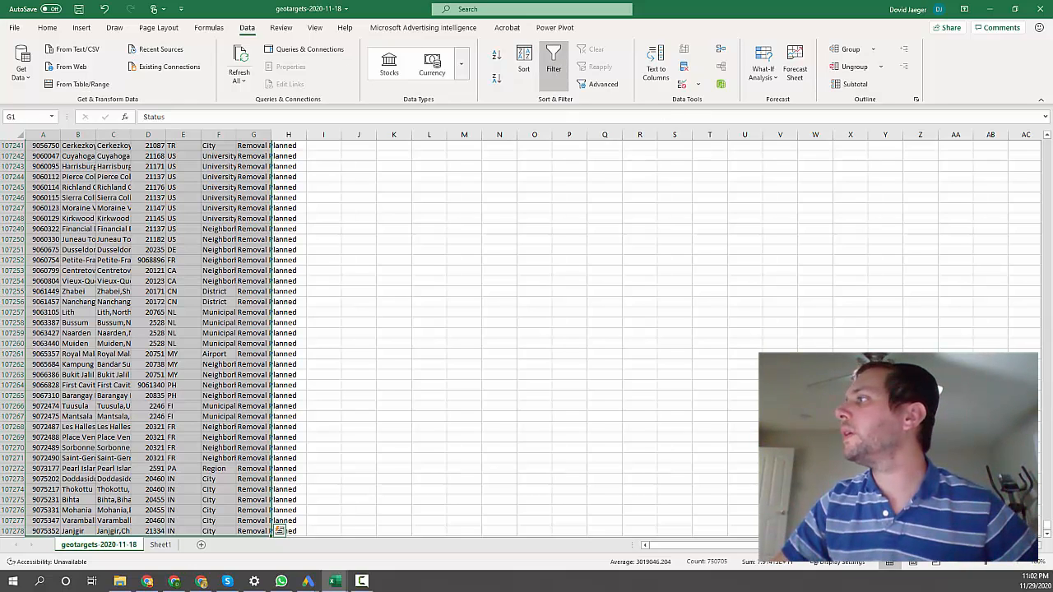
drag(1049, 520, 1039, 116)
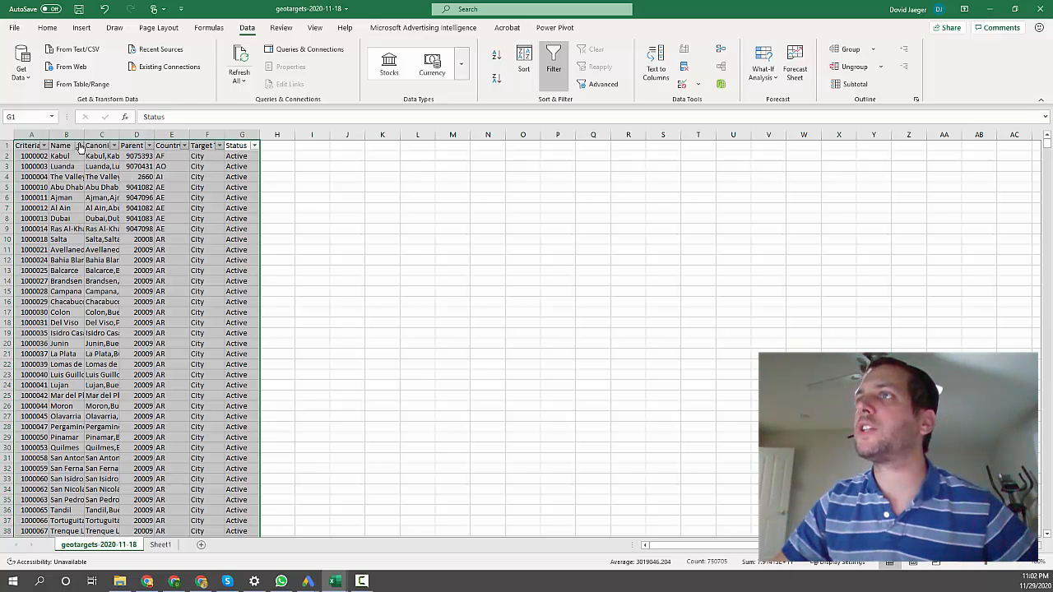
Filter the Target Type column to show only City.
click(219, 146)
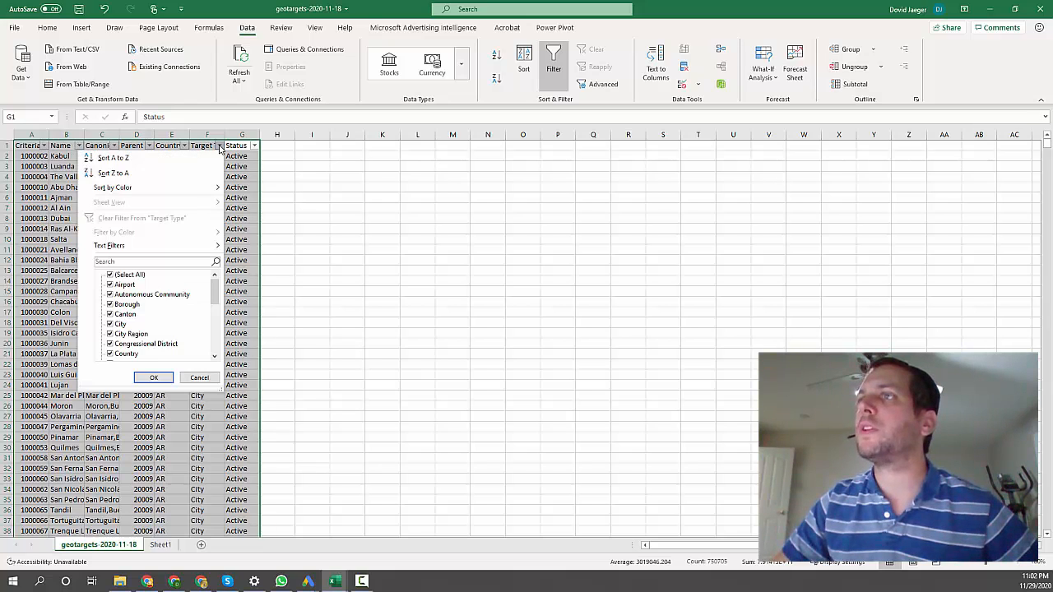
click(110, 274)
click(111, 324)
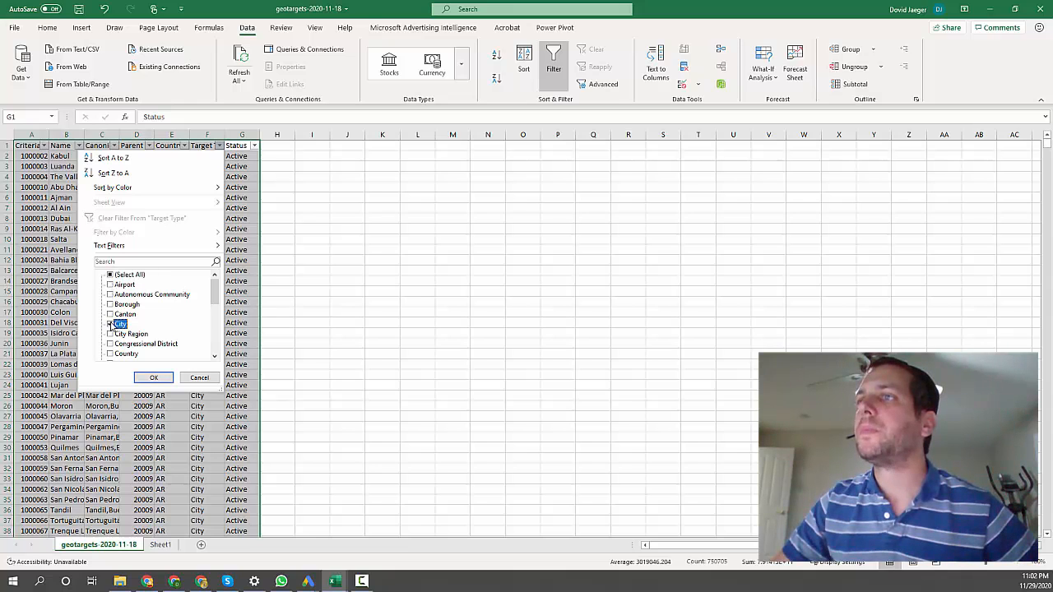
click(154, 378)
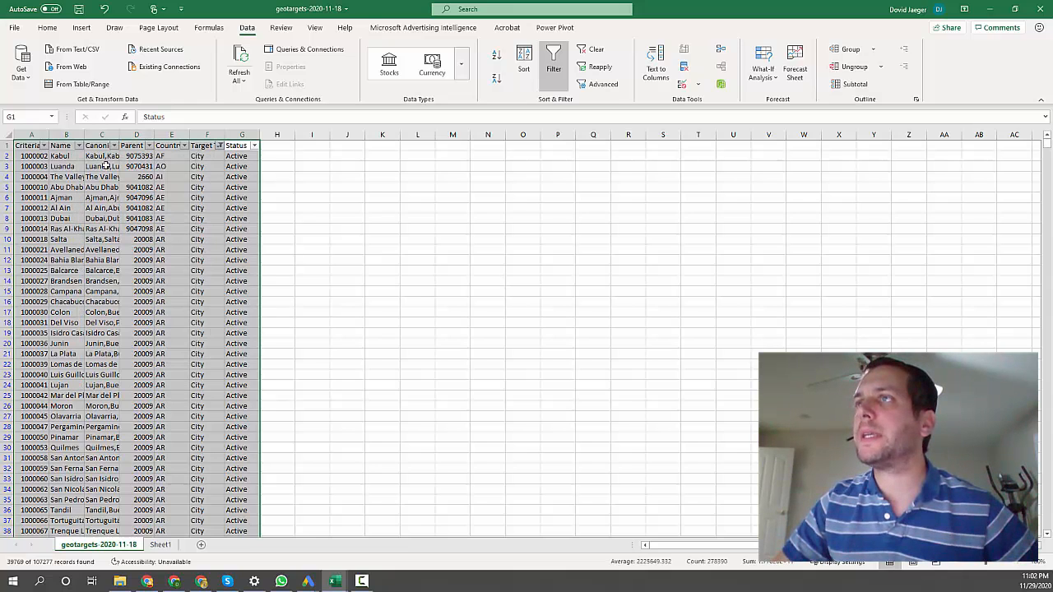
Filter the Country Code column of the geotargets data to show only US.
click(185, 145)
click(129, 260)
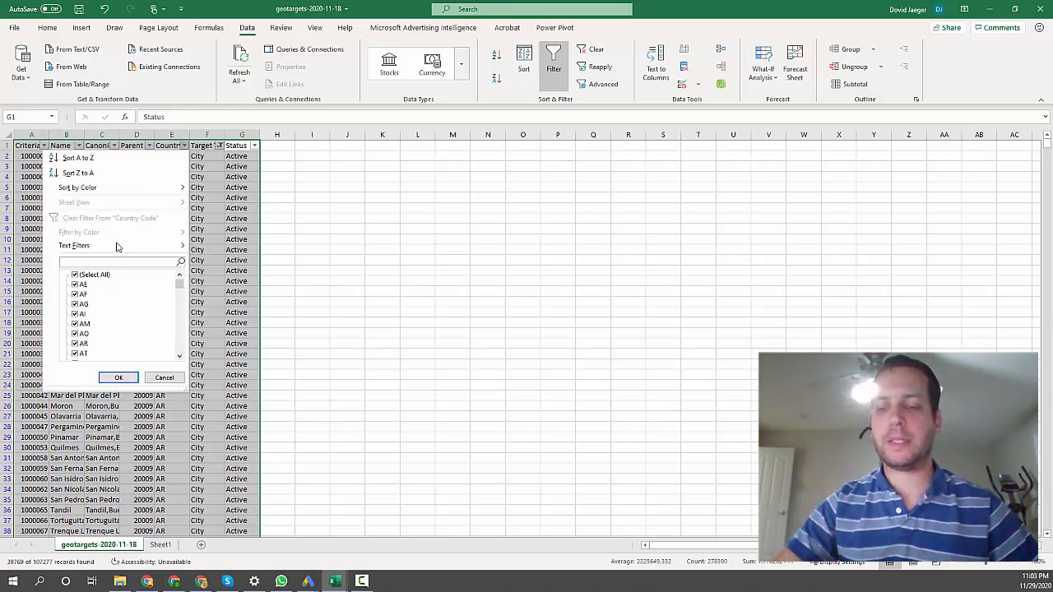
text(us)
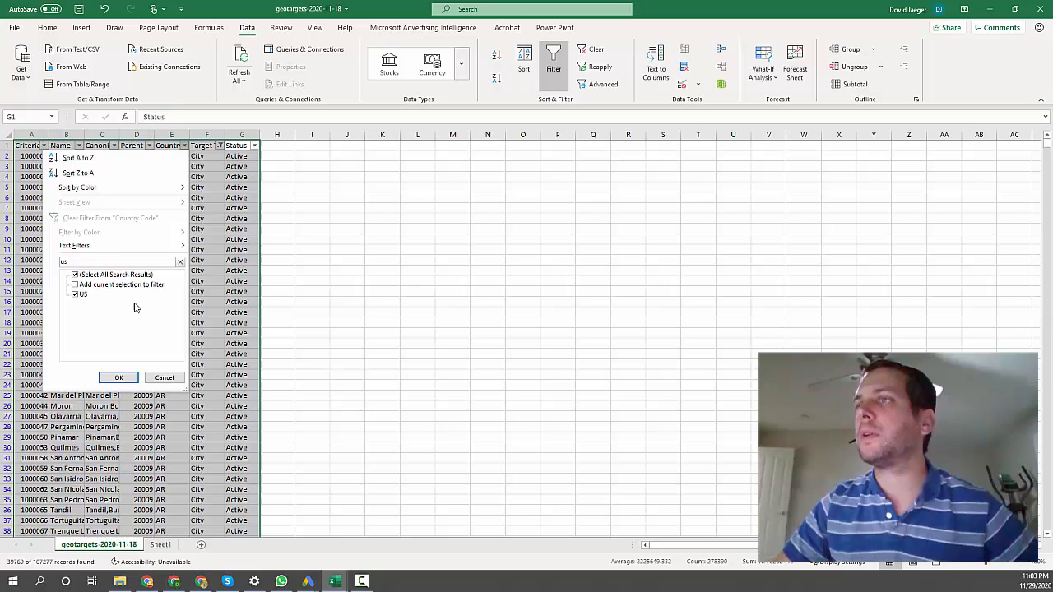
click(118, 378)
click(360, 228)
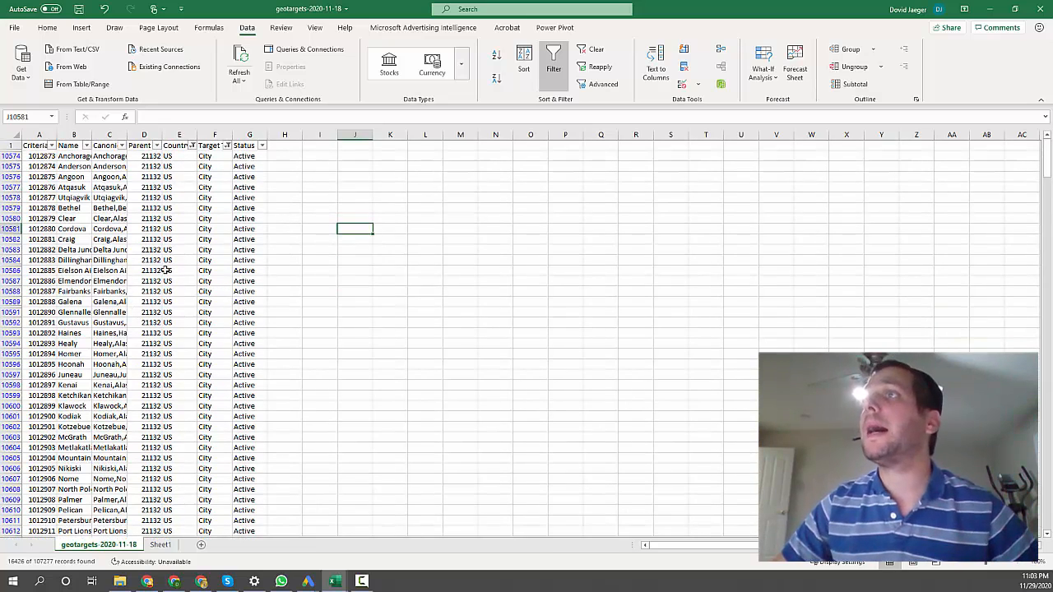
Filter the Canonical Name column with a text filter for rows that contain "california".
click(121, 146)
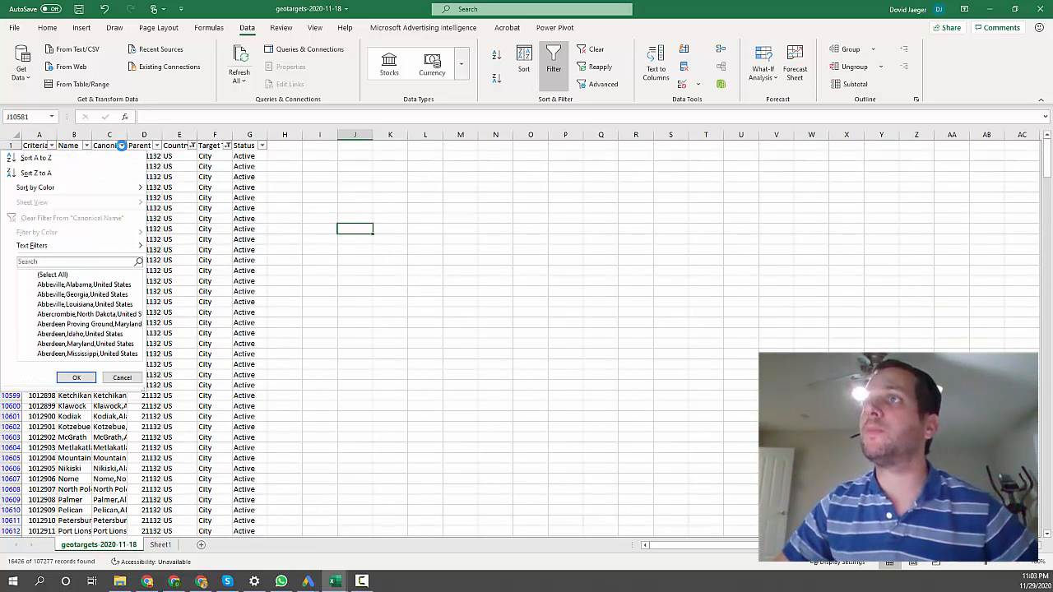
mouse_move(51, 253)
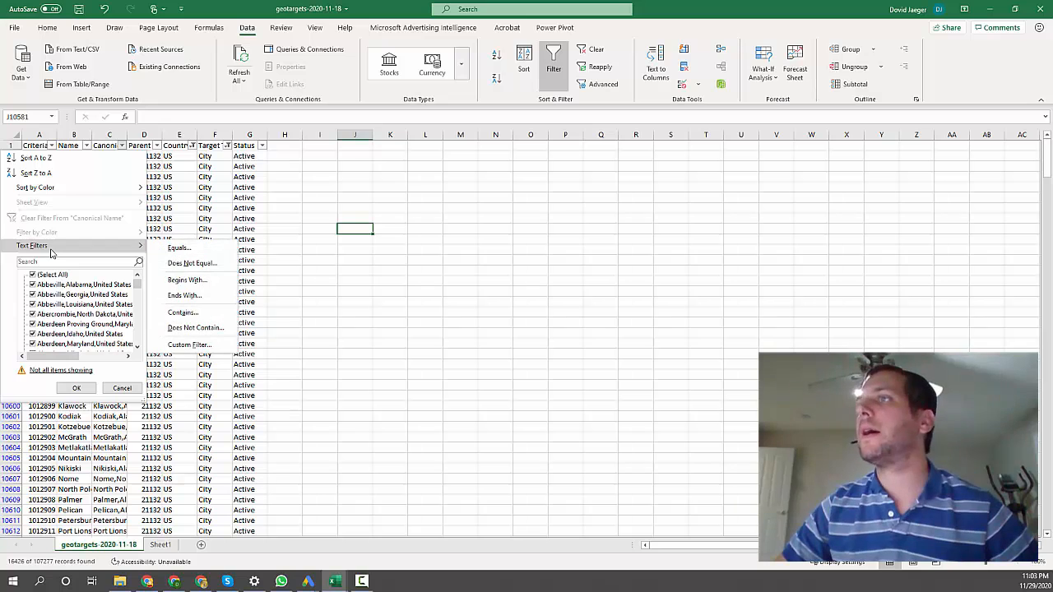
click(183, 312)
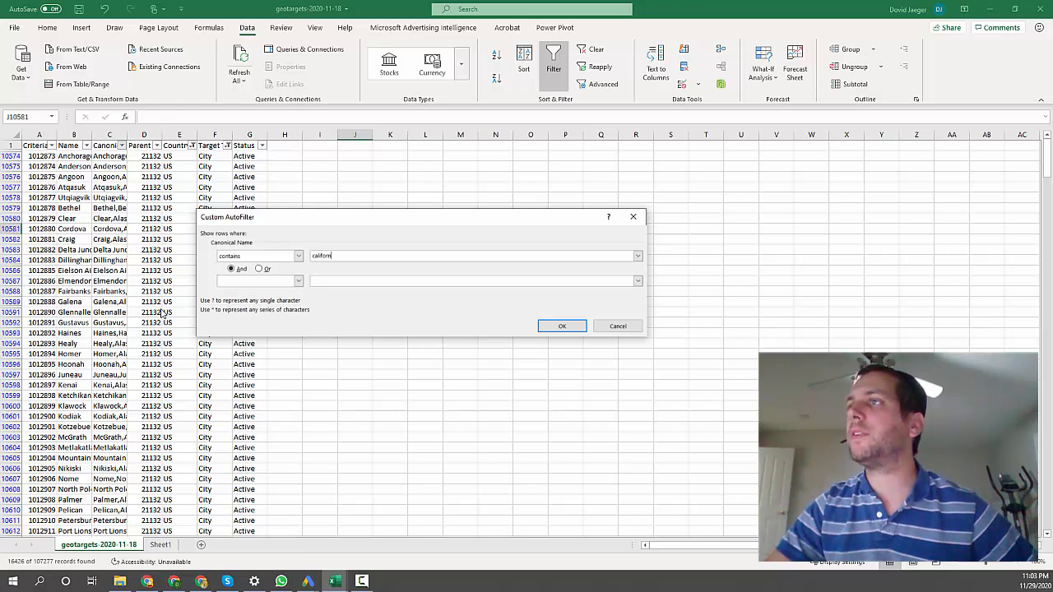
key(Return)
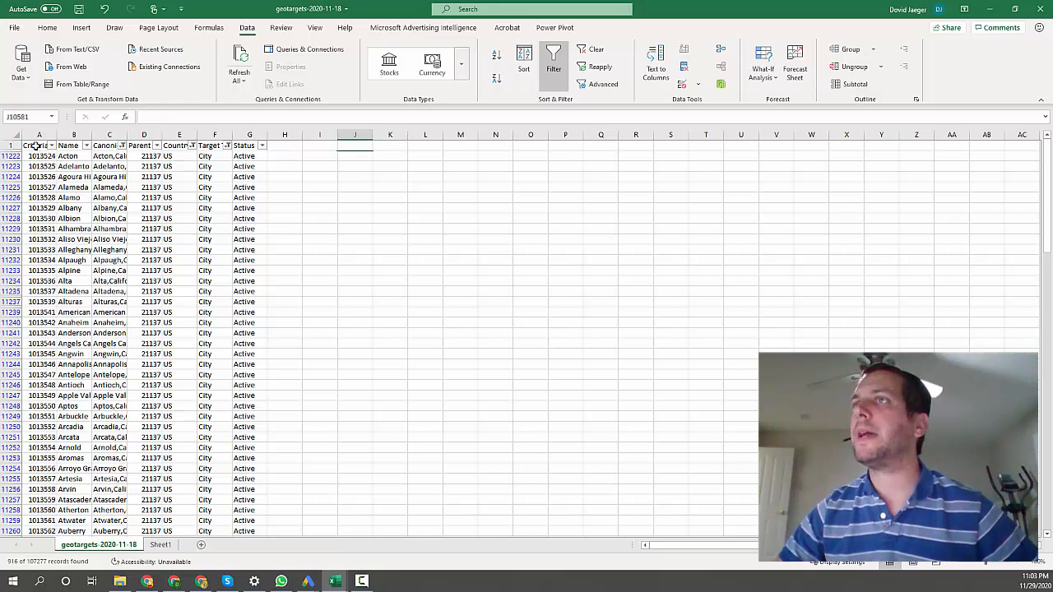
Copy the Name and Canonical Name columns of the filtered California cities.
click(36, 146)
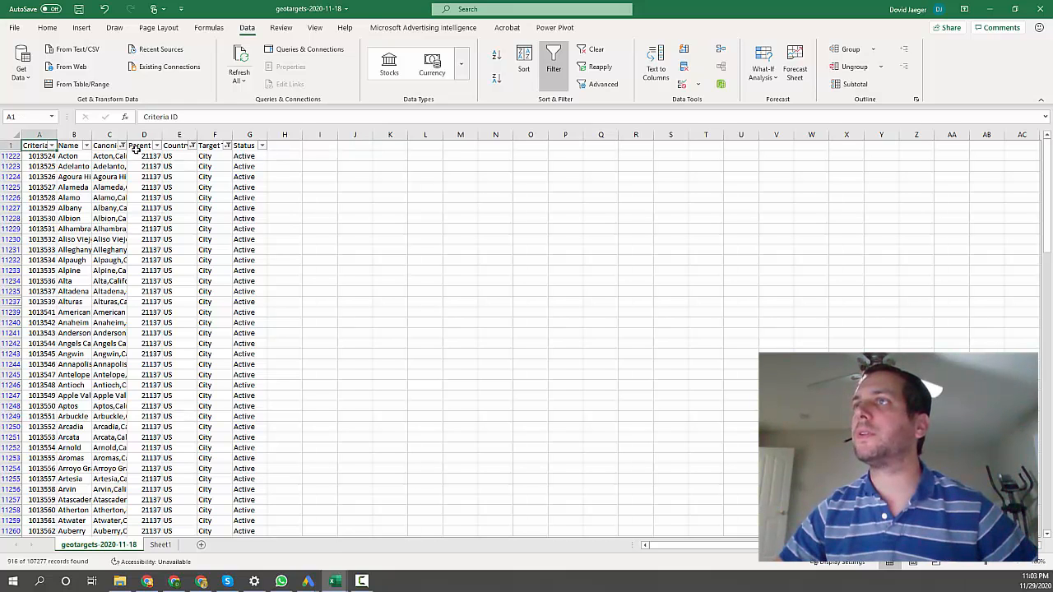
drag(109, 135, 73, 138)
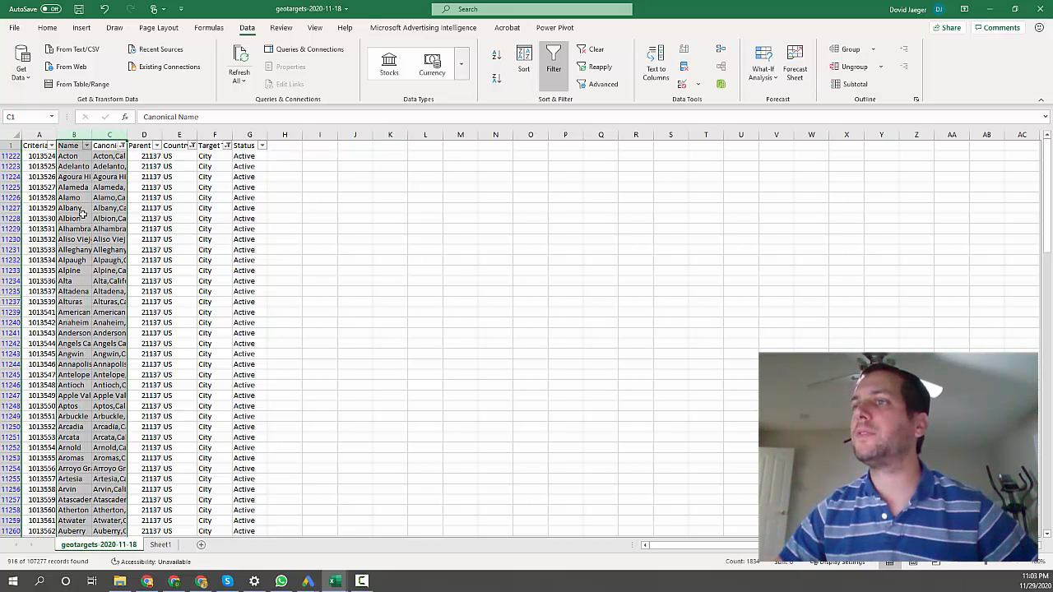
key(ctrl+c)
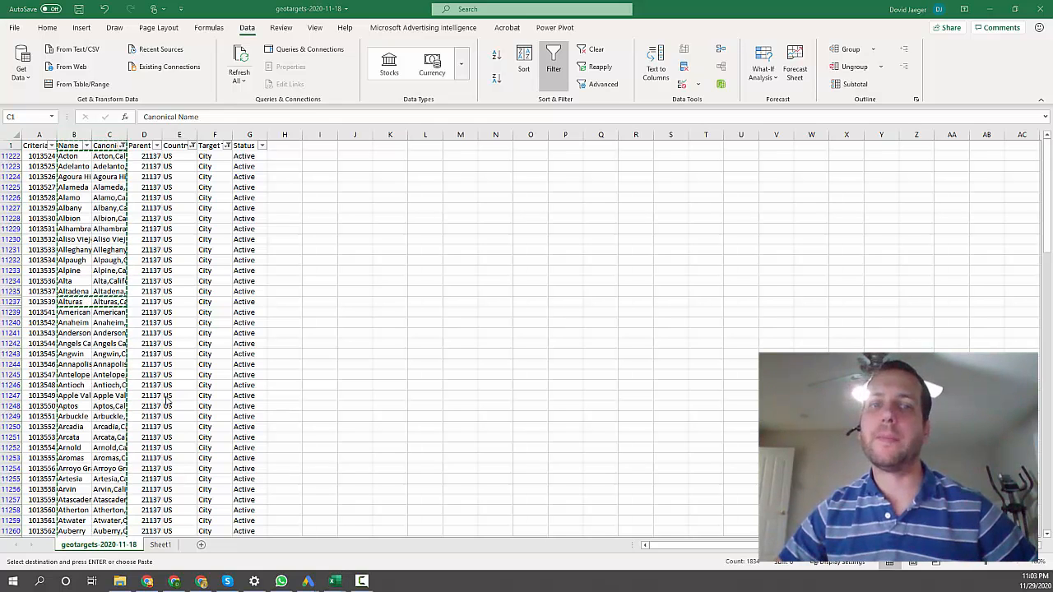
Switch to Chrome and review the Search Ads 360 Help article on specifying Google Ads location targets via bulksheet.
key(alt+Tab)
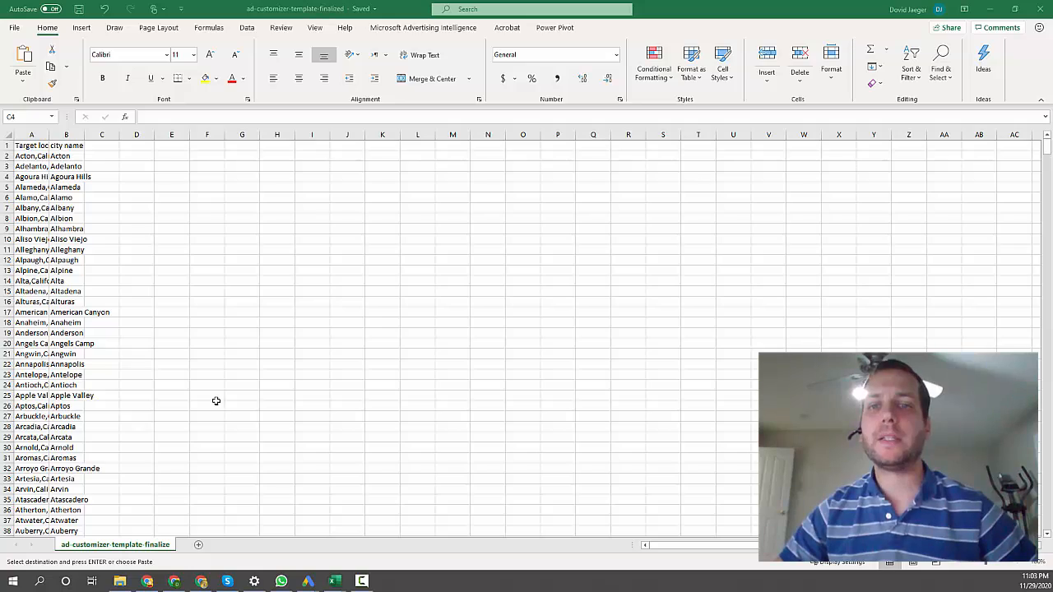
key(alt+Tab)
click(845, 12)
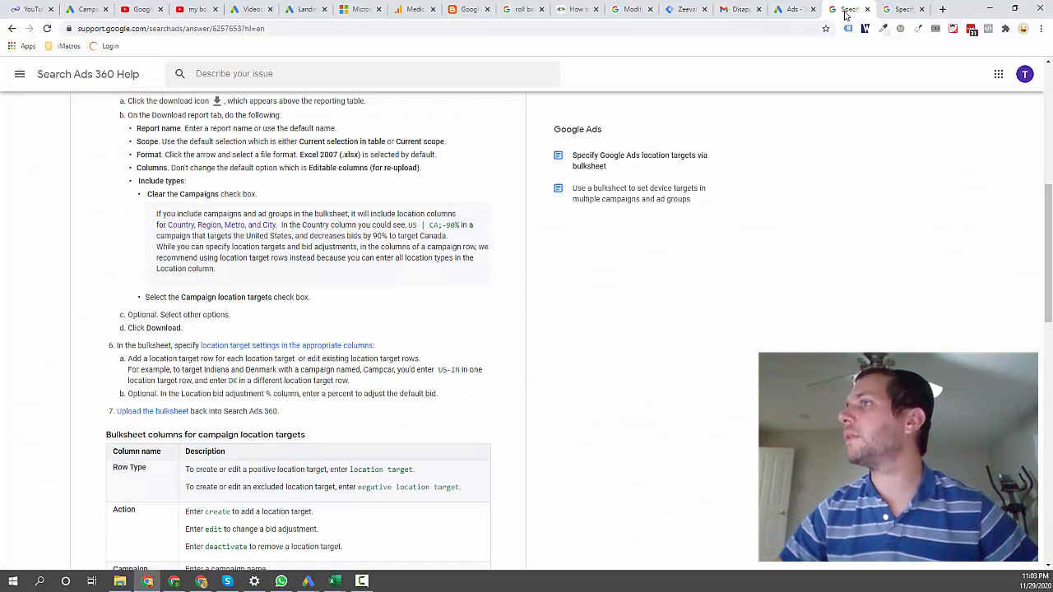
scroll(732, 236, up, 5)
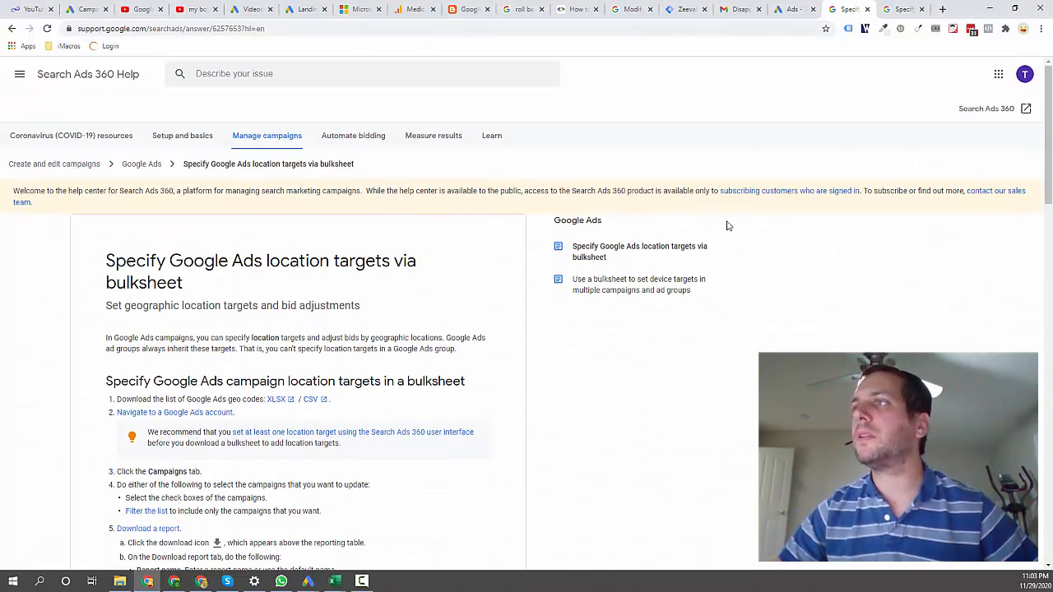
scroll(165, 329, down, 4)
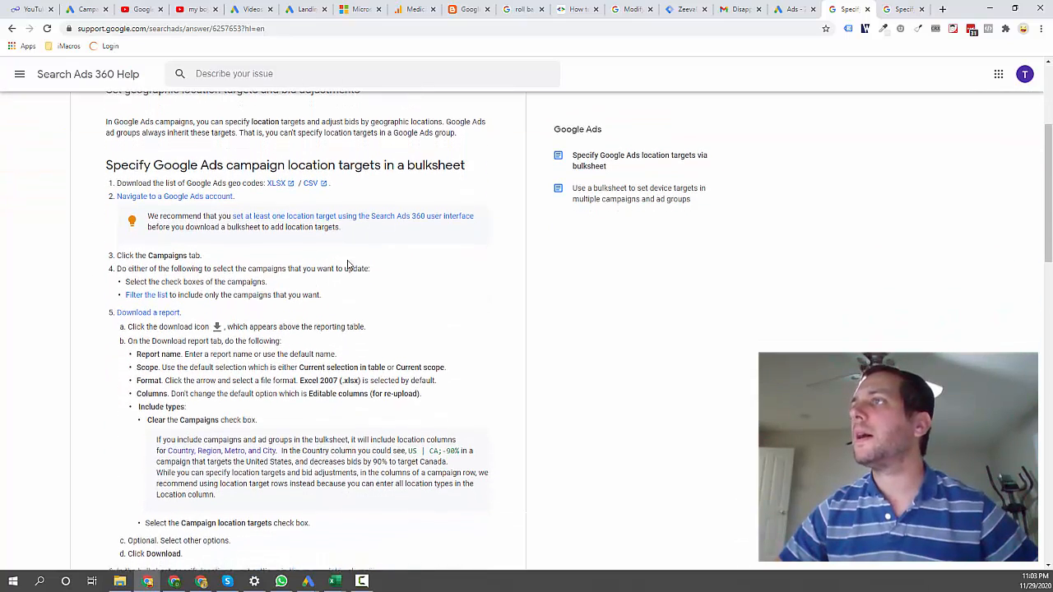
Go to Business data in Google Ads, view the Cities in Ca ad customizer feed and return to the data feeds list.
click(786, 10)
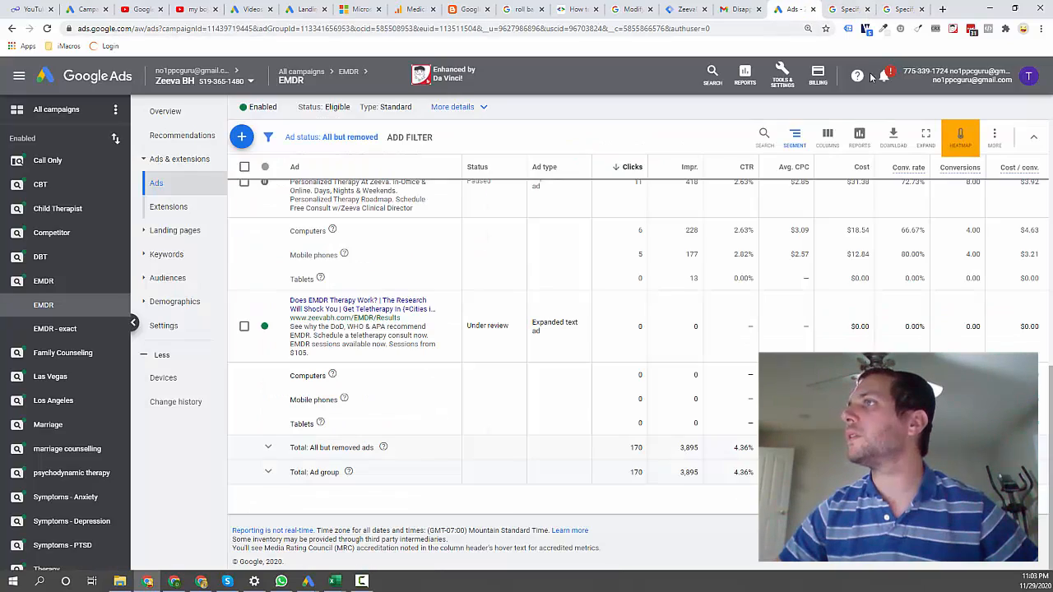
click(785, 81)
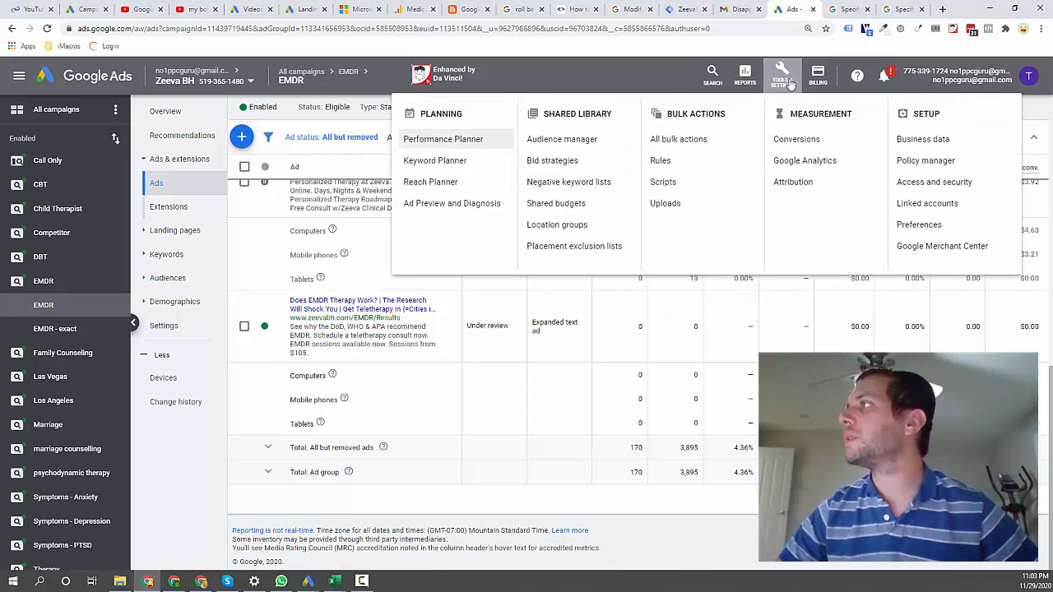
click(916, 143)
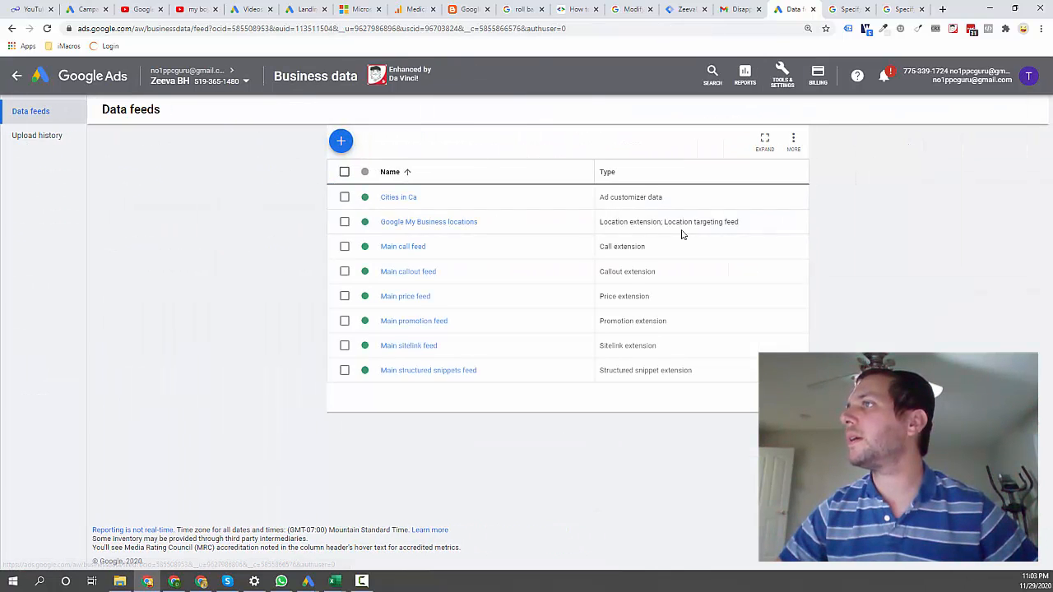
click(391, 198)
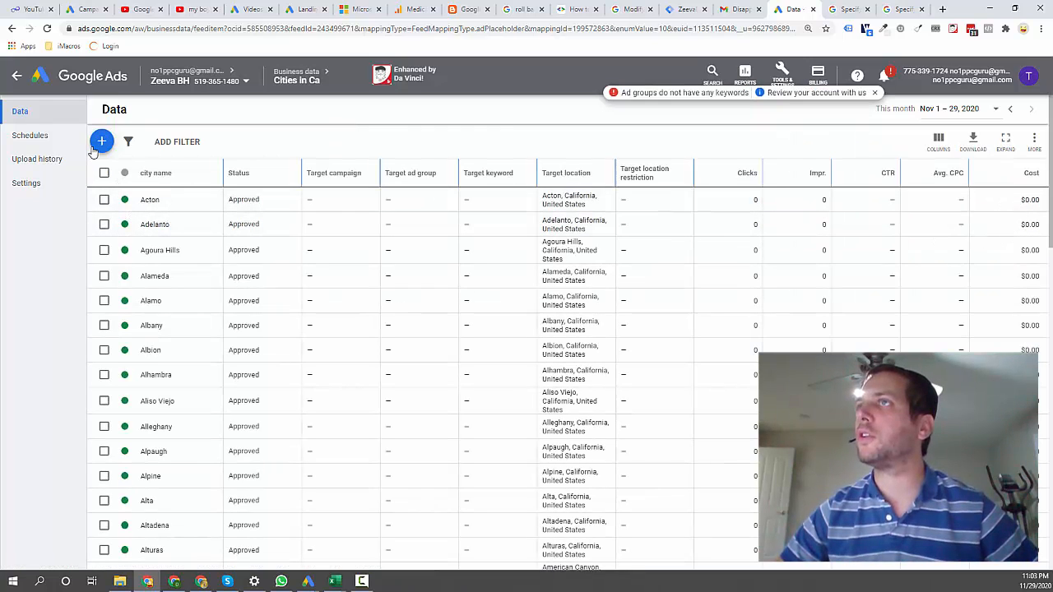
right_click(12, 30)
click(12, 29)
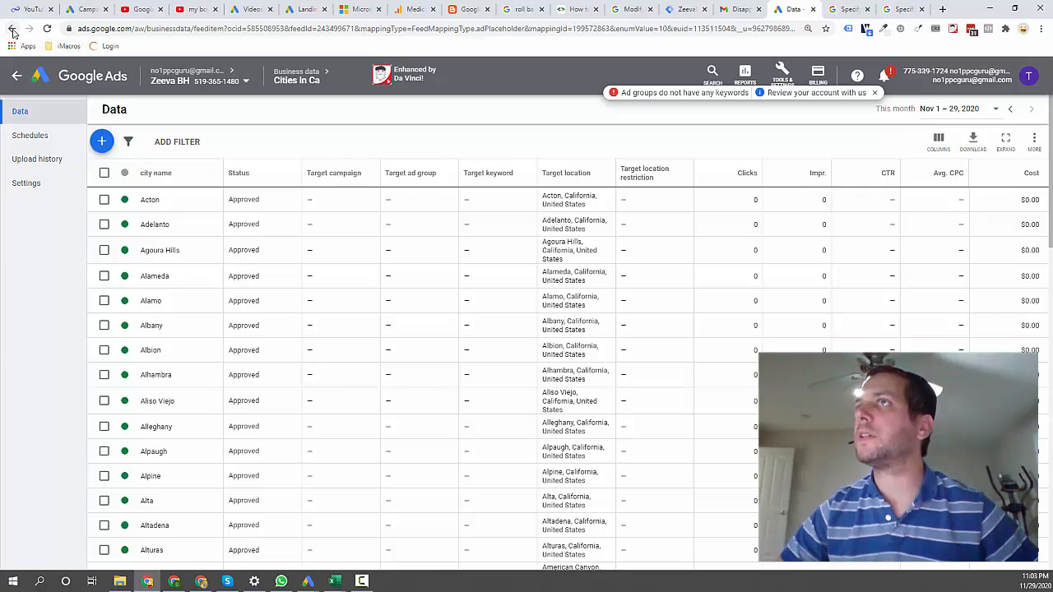
click(13, 30)
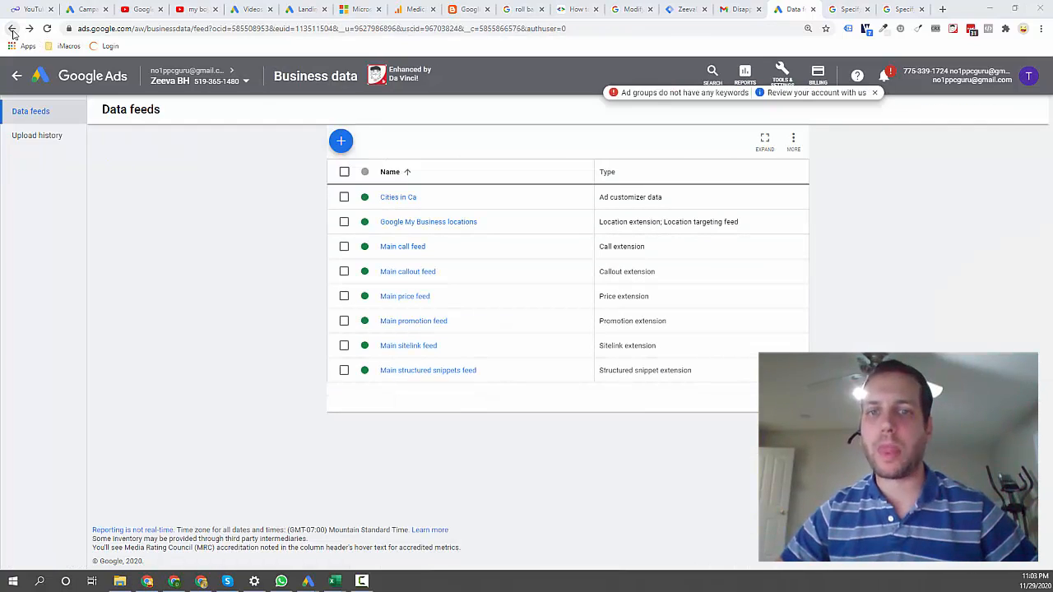
Switch to the ad-customizer-template-finalized workbook in Excel and look over its Target location and city name columns.
key(alt+Tab)
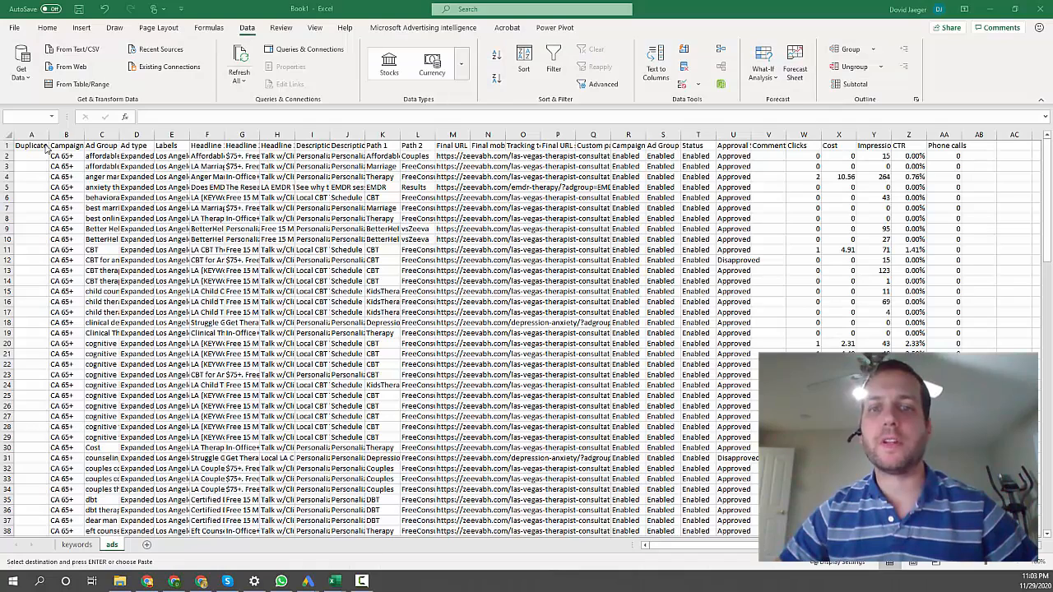
mouse_move(337, 575)
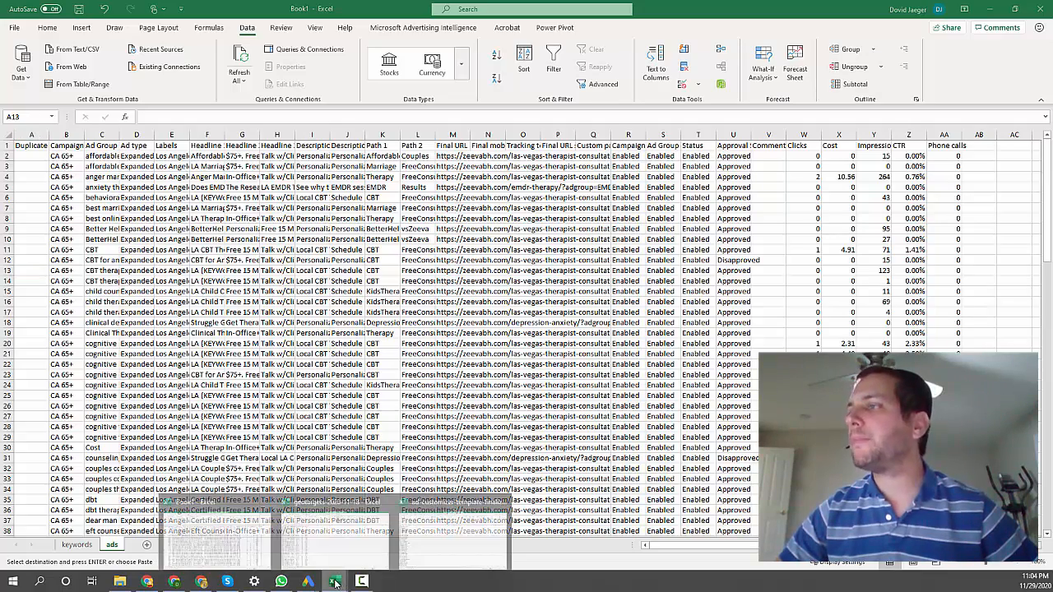
click(292, 527)
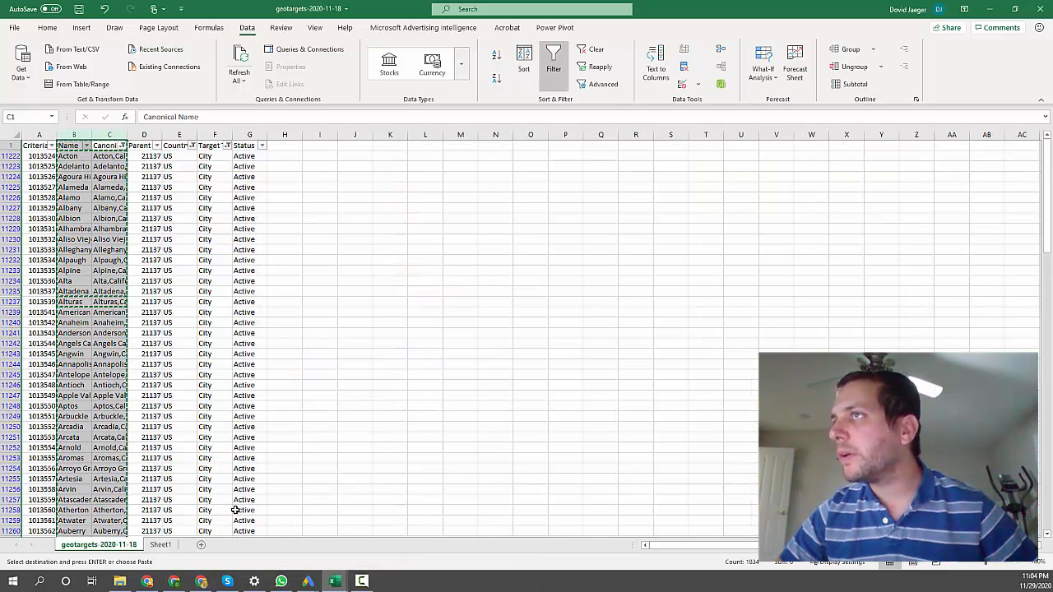
mouse_move(335, 578)
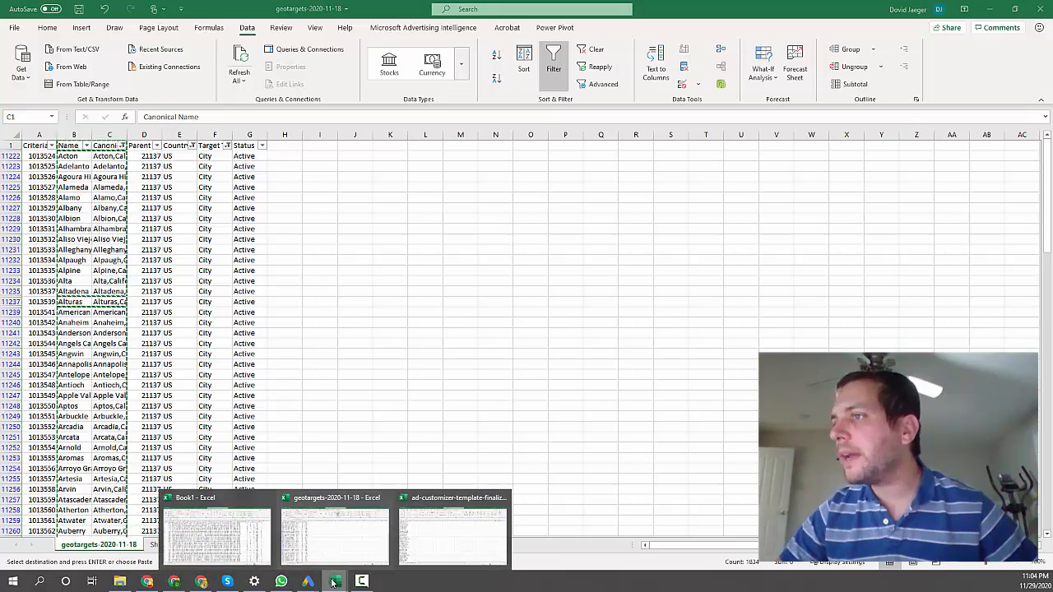
mouse_move(251, 558)
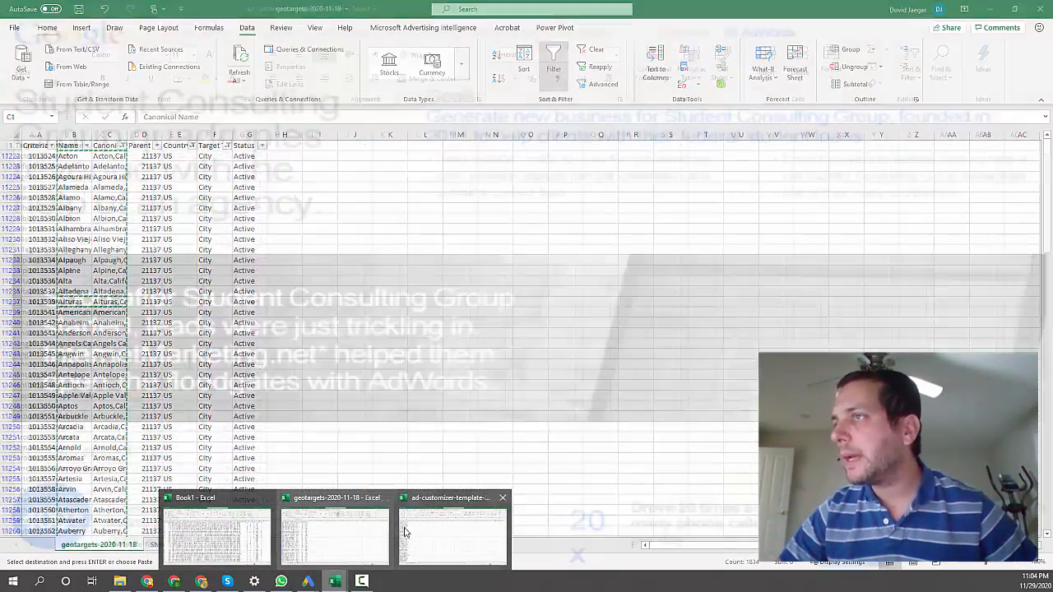
click(452, 535)
click(243, 321)
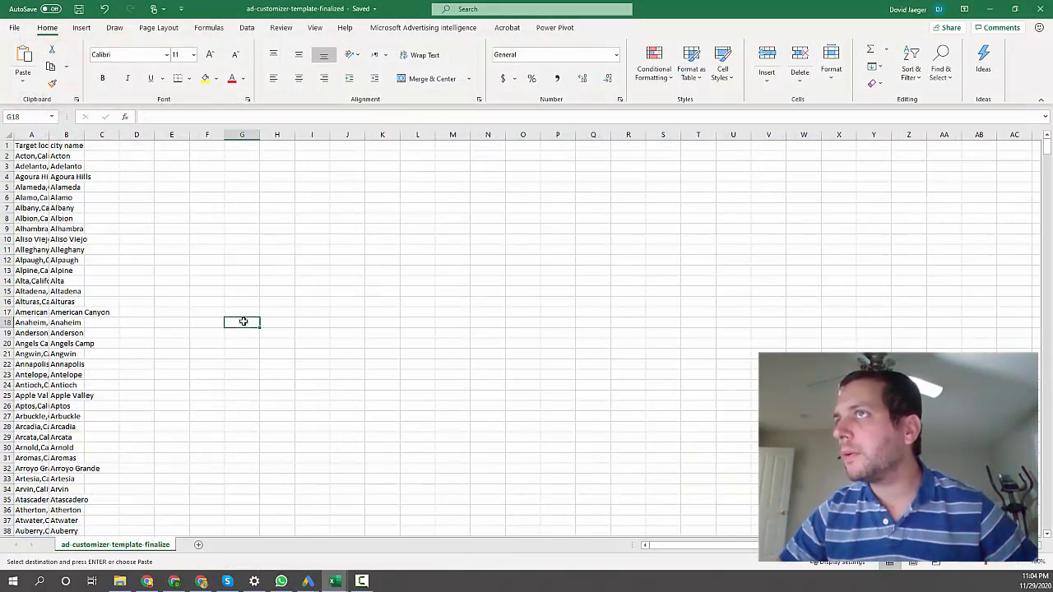
scroll(428, 301, down, 5)
scroll(416, 322, up, 5)
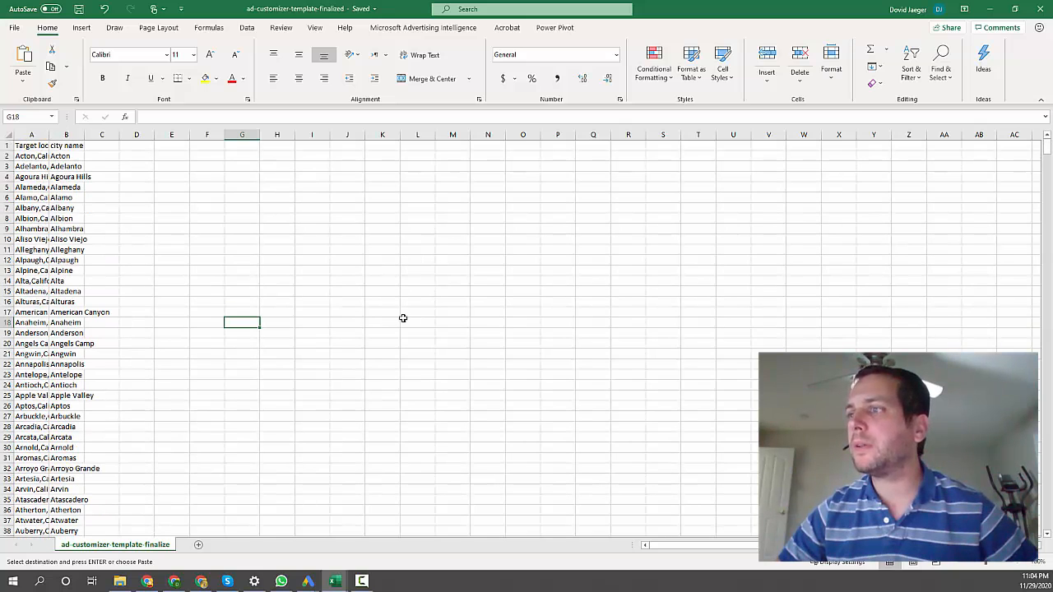
click(301, 397)
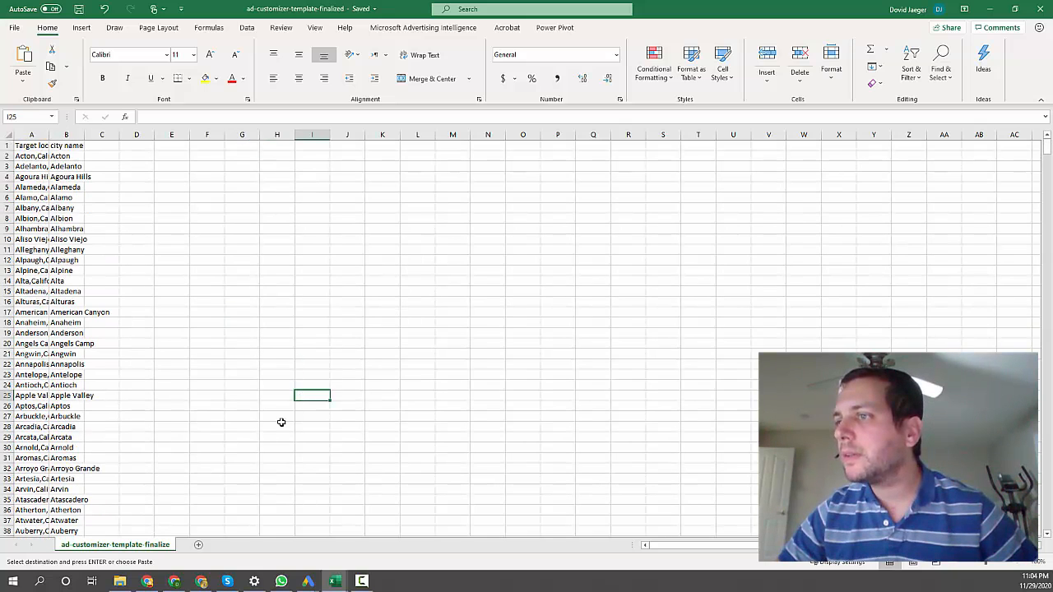
Open the ad-customizer-template file from the Zeeva client folder in File Explorer.
click(120, 582)
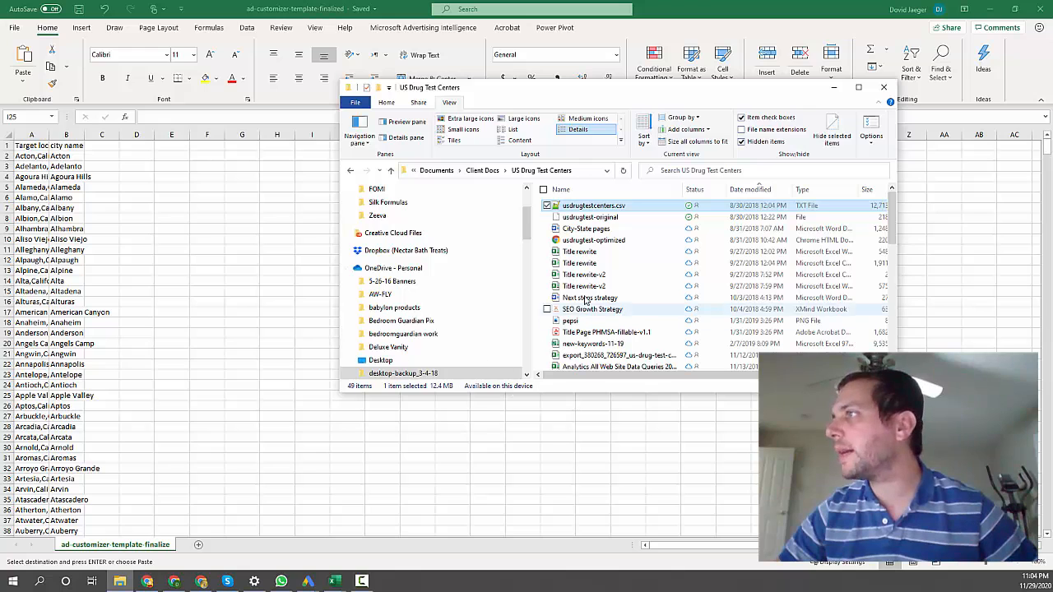
click(377, 215)
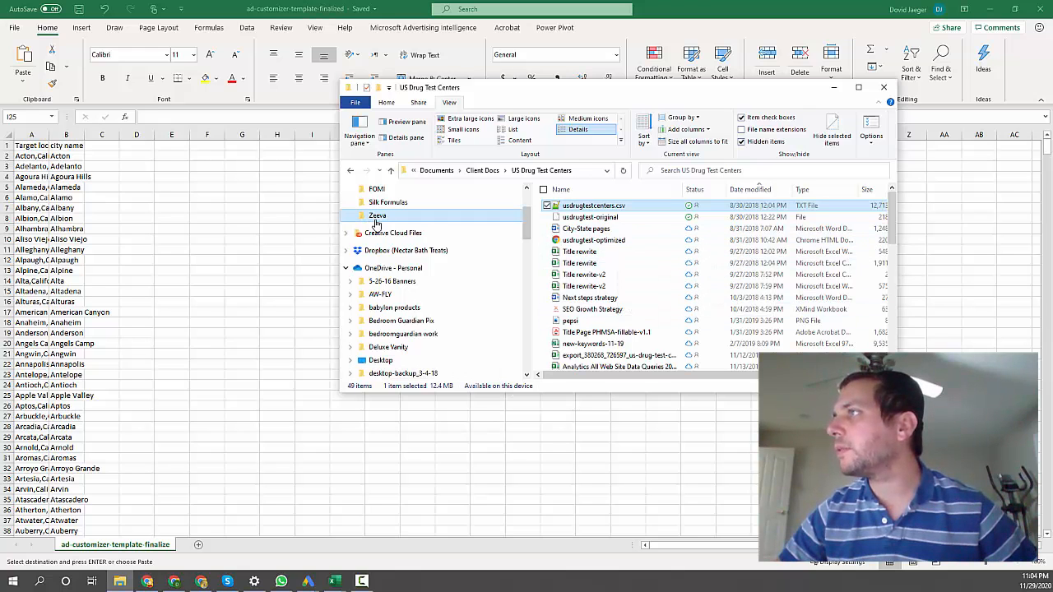
scroll(592, 280, down, 2)
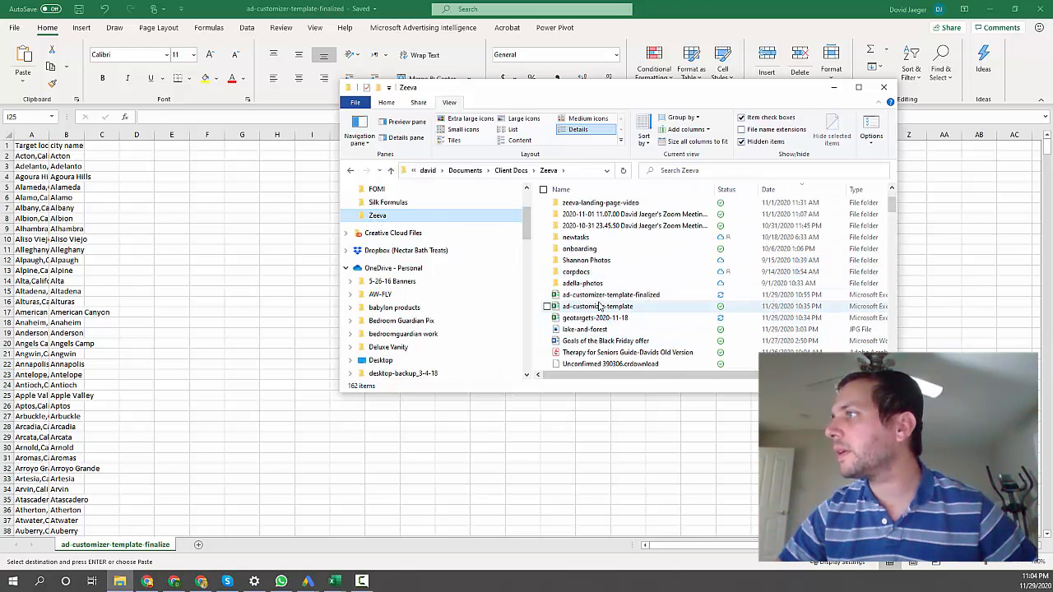
click(600, 306)
double_click(601, 306)
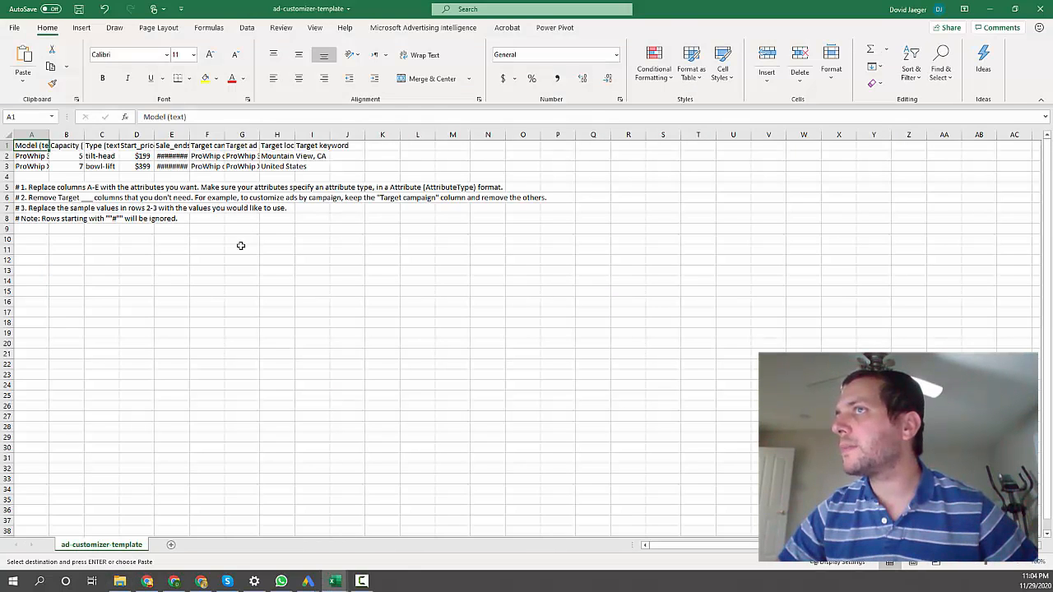
Examine the template's header row from Model (text) through Target keyword, cell by cell.
click(241, 248)
click(18, 147)
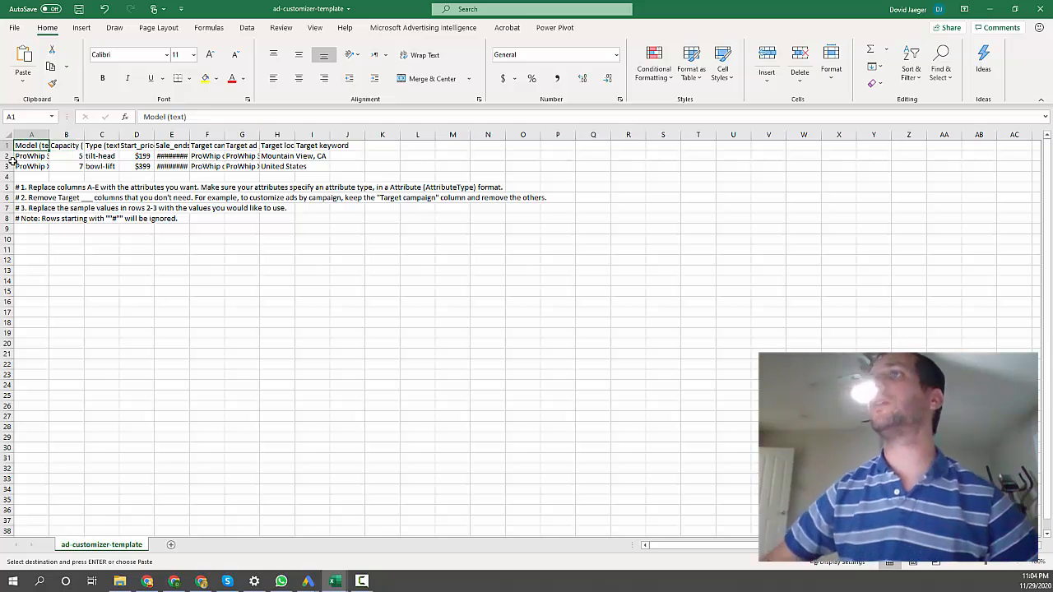
key(Right)
key(Right)
key(Right)
key(Right)
key(Right)
key(Right)
key(Right)
key(Right)
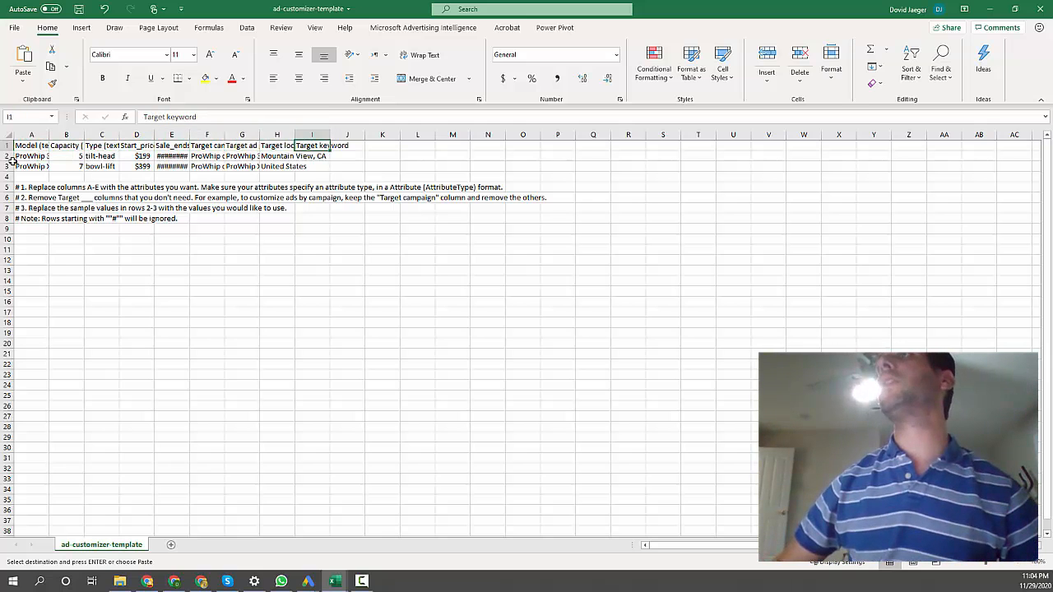
key(Left)
key(Left)
key(Left)
key(Left)
key(Left)
key(Left)
key(Left)
key(Right)
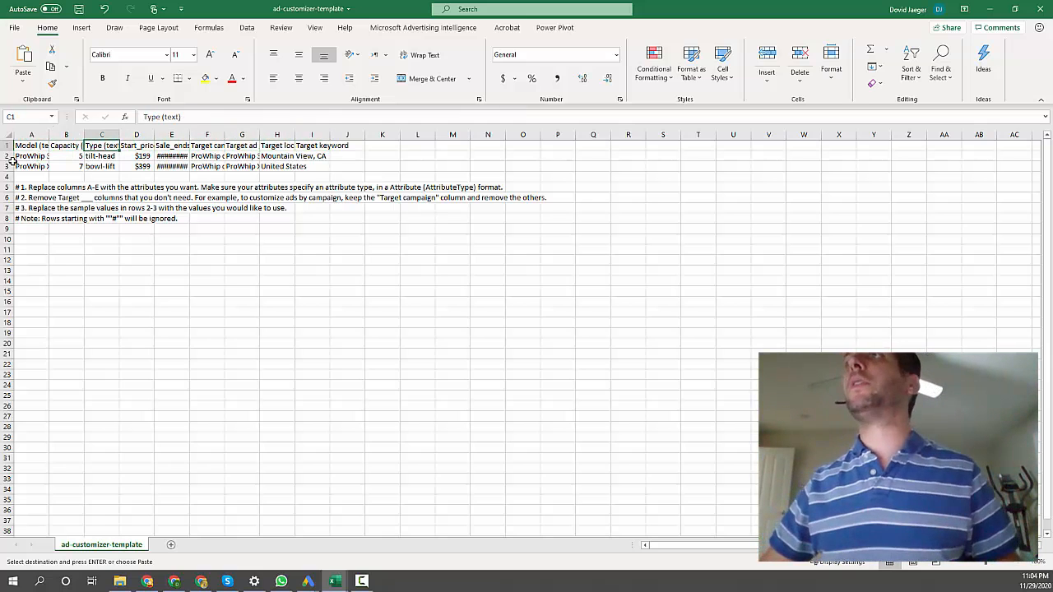
Examine the template's attribute headers from Model (text) to Start_price (price), cell by cell.
key(Right)
key(Left)
key(Left)
key(Left)
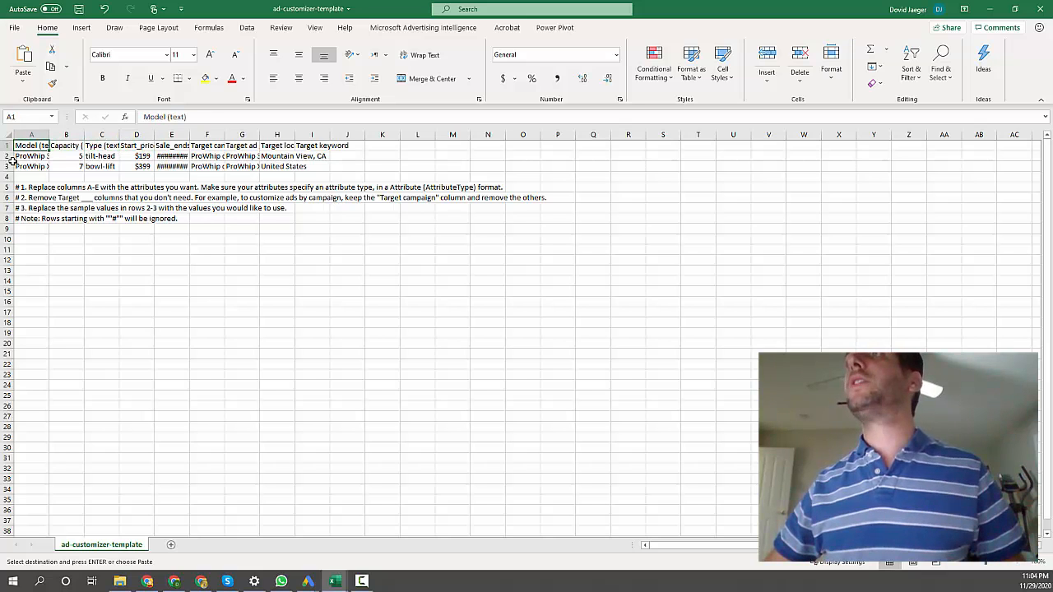
key(Right)
key(Right)
key(Right)
key(Left)
key(Left)
key(Left)
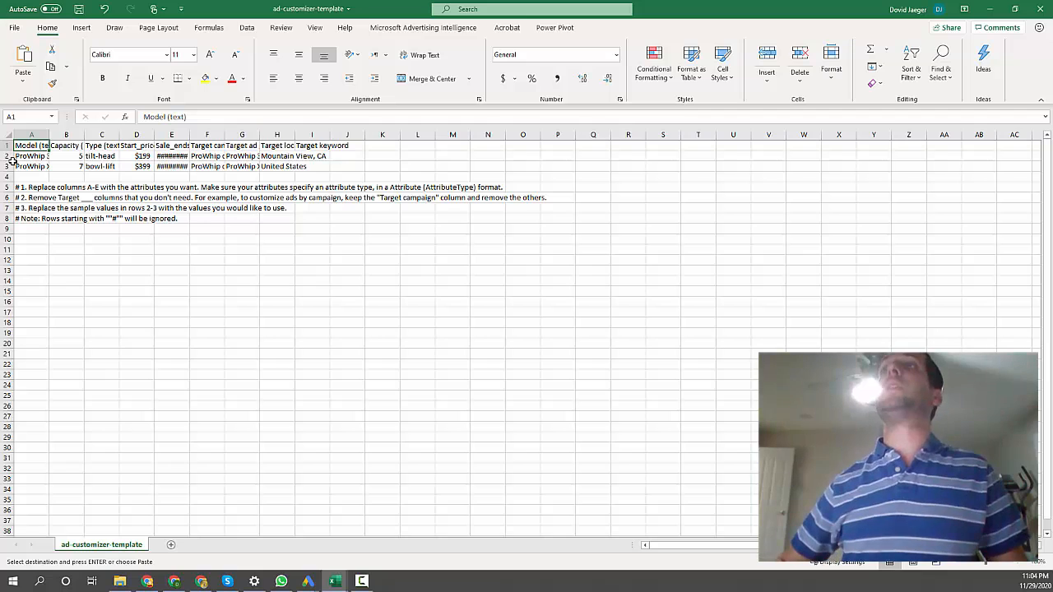
key(Right)
key(Right)
key(Right)
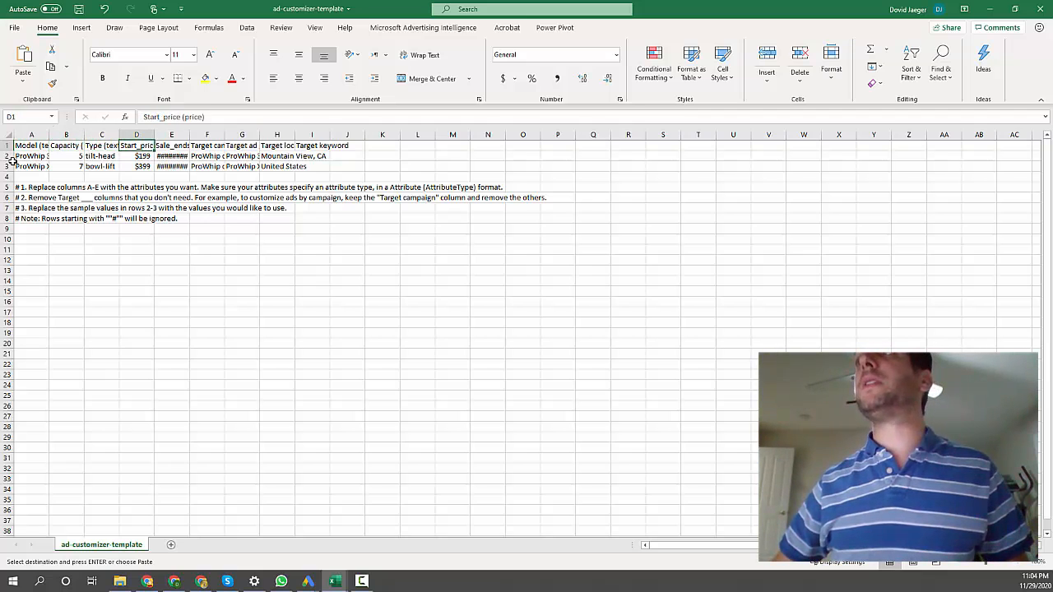
Examine the template's targeting headers from Target campaign to Target keyword.
key(Right)
key(Right)
key(Right)
key(Left)
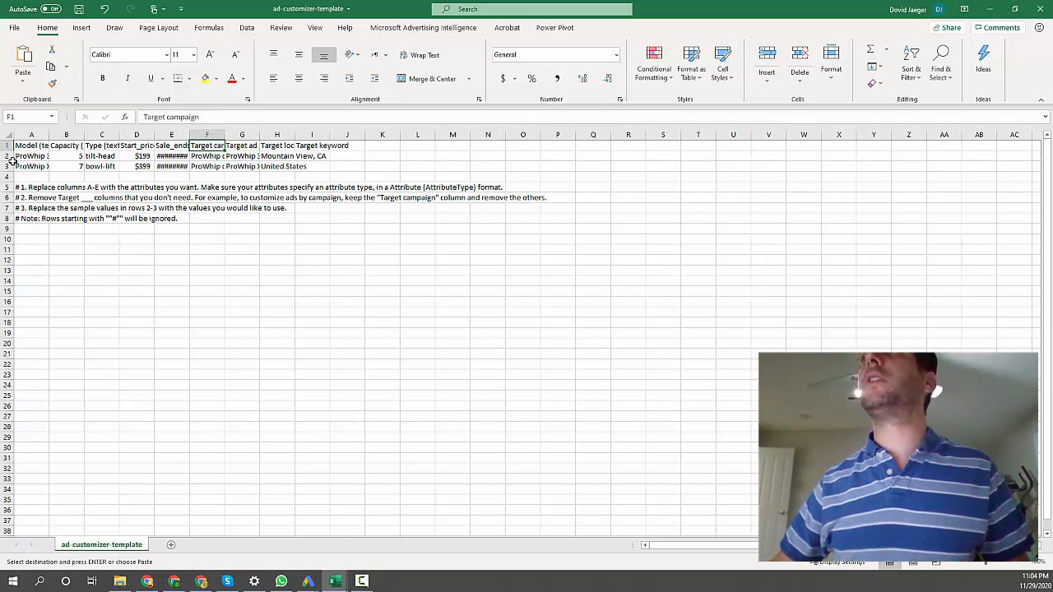
key(Right)
key(Right)
key(Right)
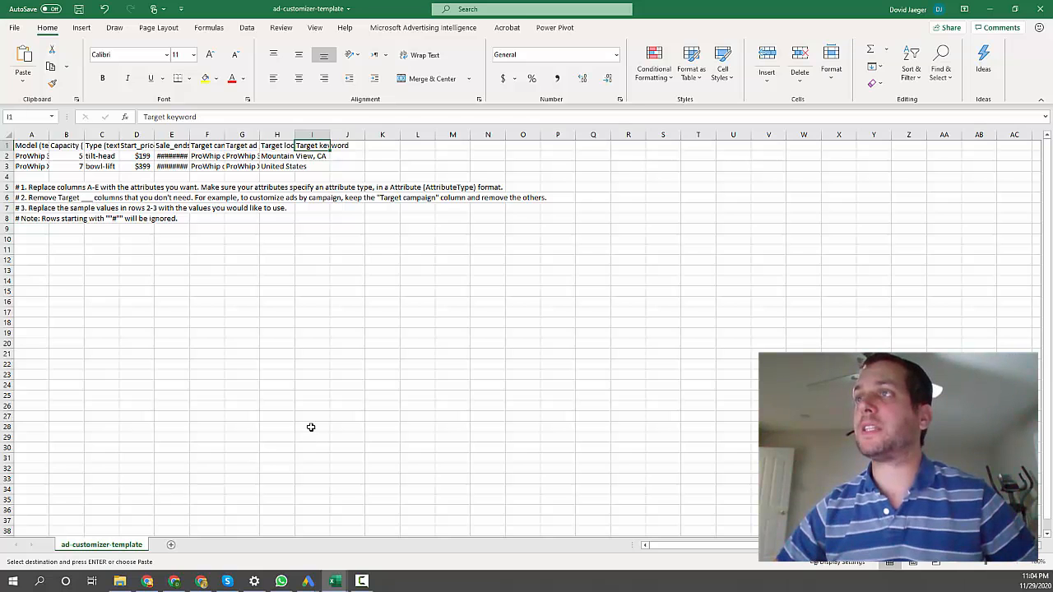
Switch to the ad-customizer-template-finalized workbook and check the first entries in the Target location column.
key(alt+Tab)
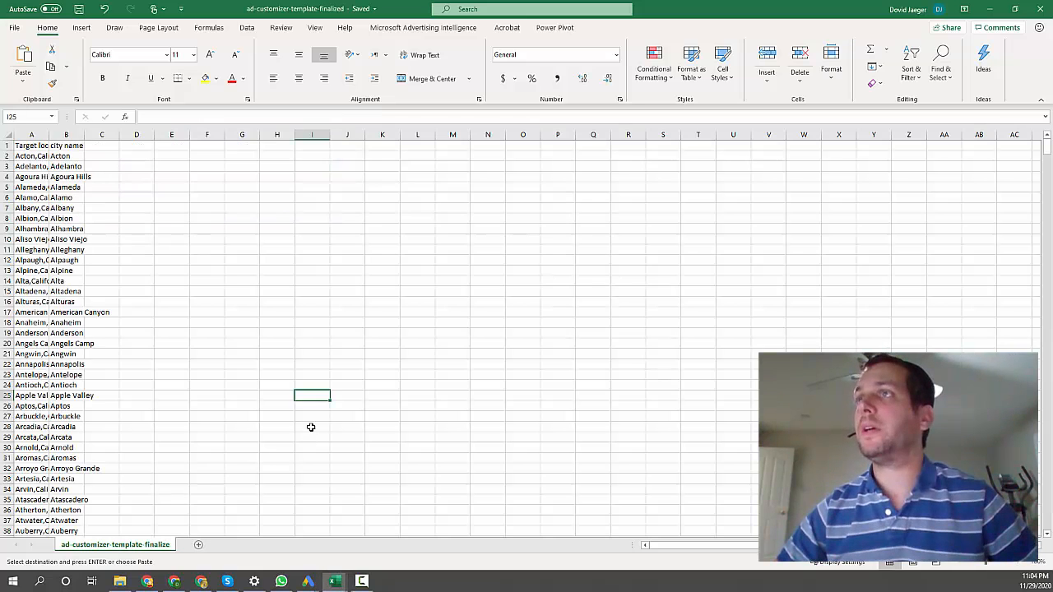
click(60, 145)
click(20, 156)
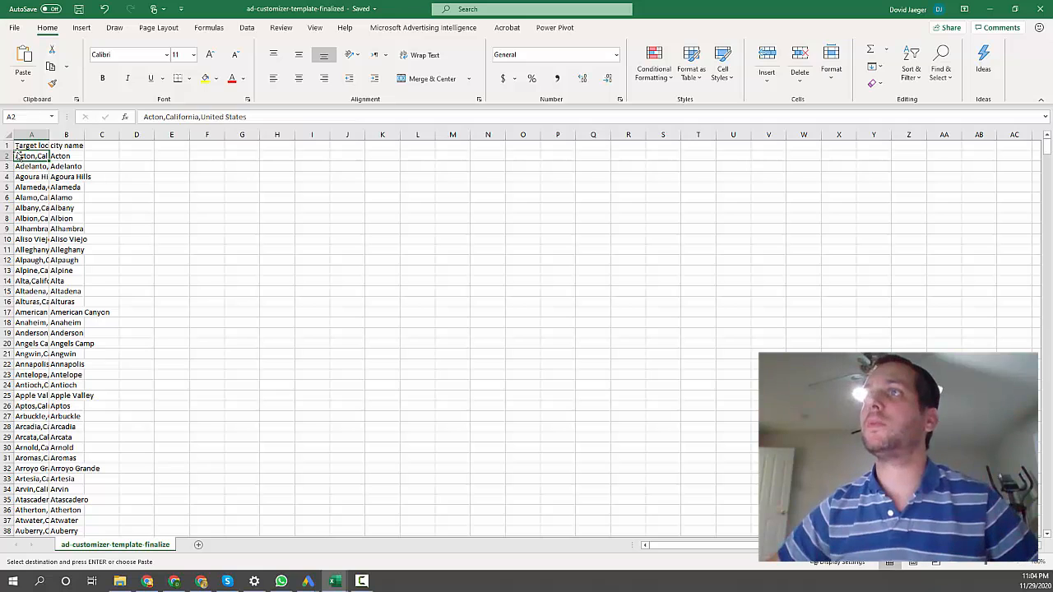
key(Up)
key(Down)
key(Down)
key(Down)
key(Down)
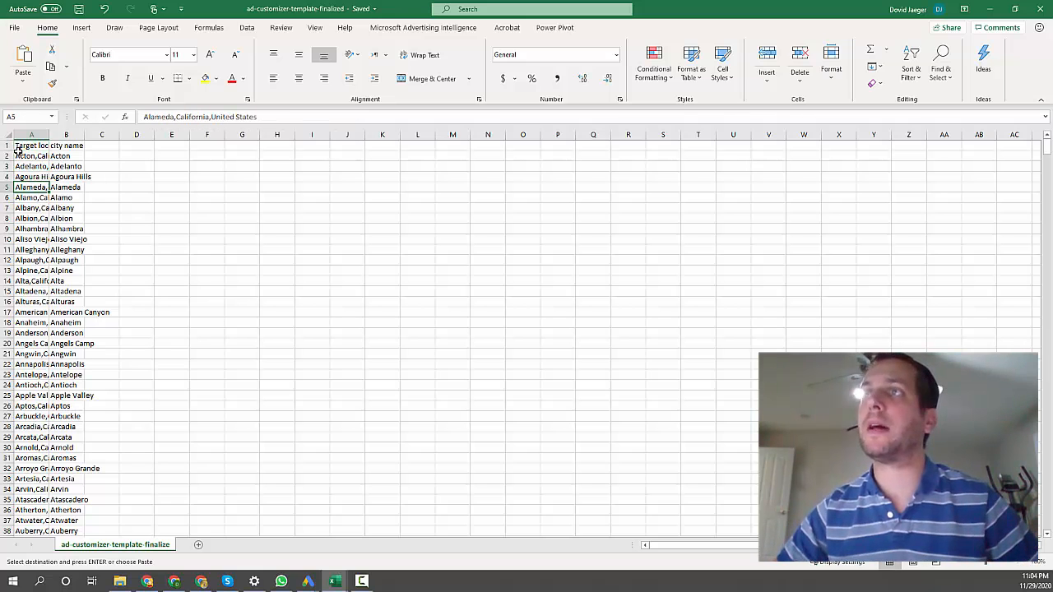
Check the city name header and browse the list of California cities, returning to the first row.
click(66, 147)
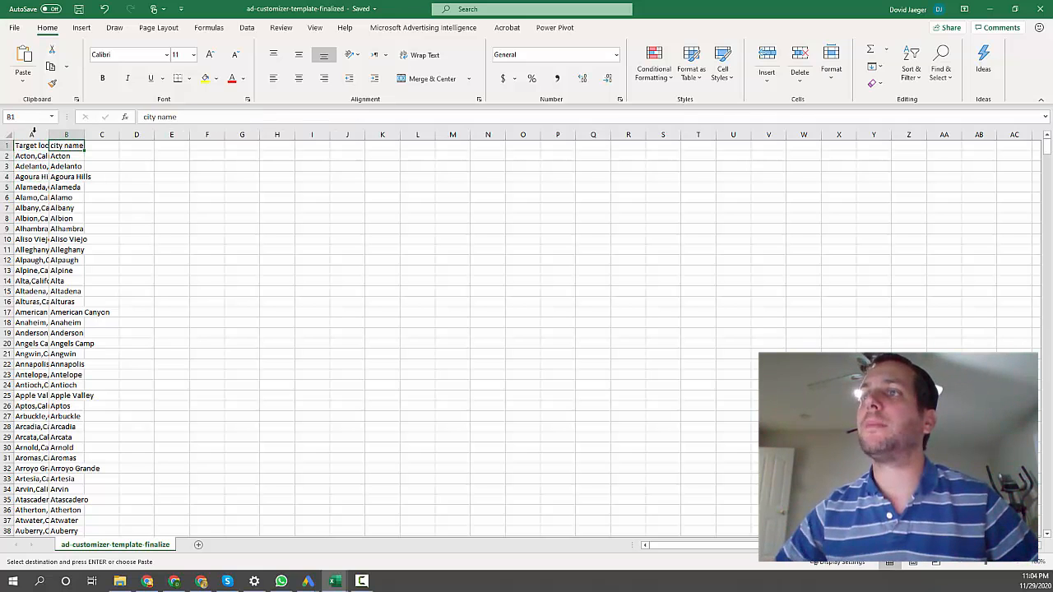
scroll(82, 240, down, 20)
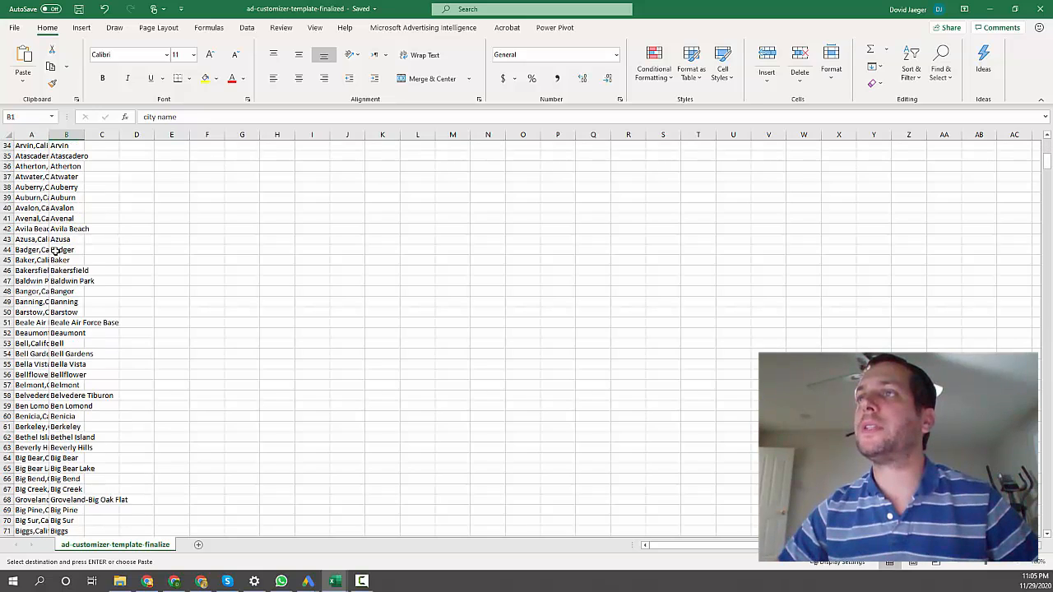
scroll(64, 242, down, 20)
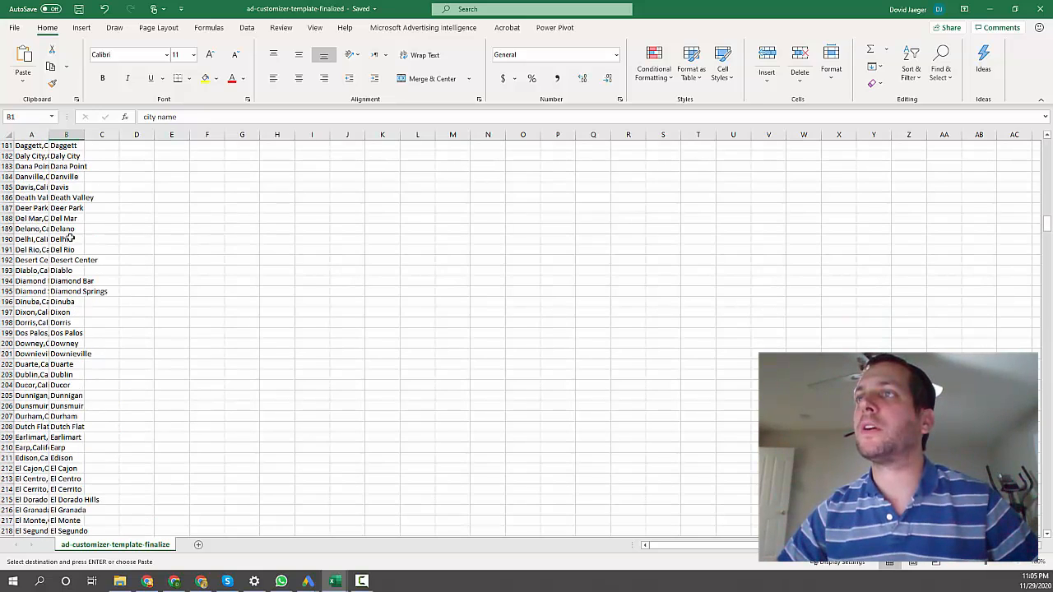
scroll(198, 284, down, 20)
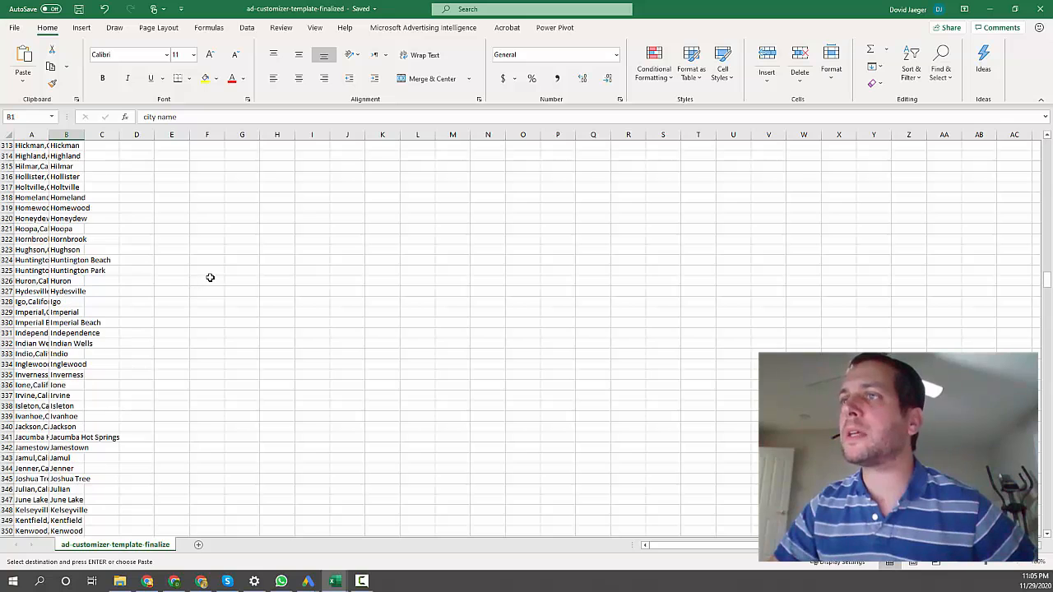
scroll(140, 267, up, 12)
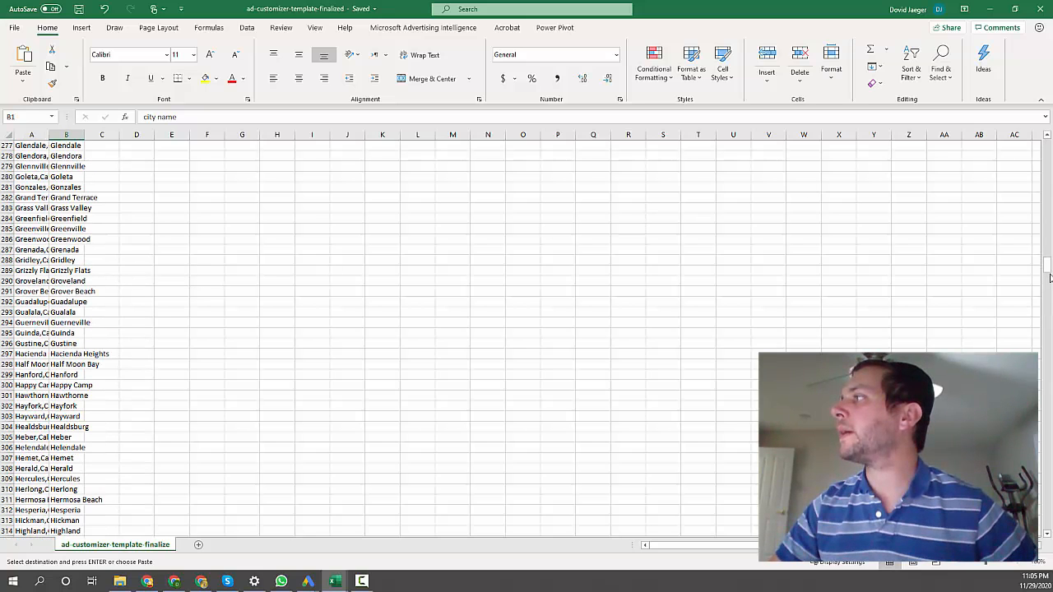
drag(1049, 267, 1048, 138)
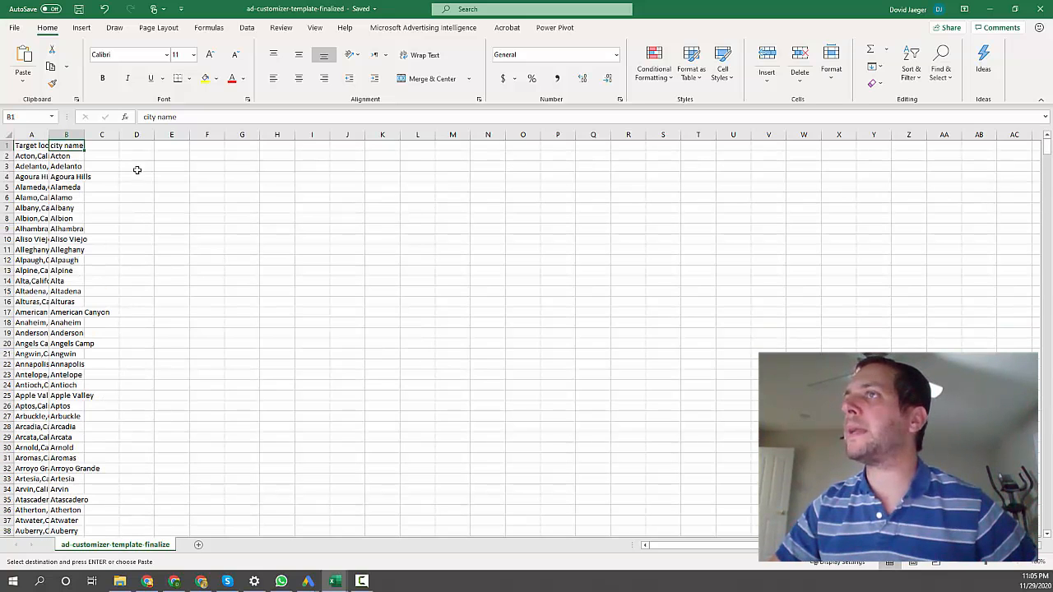
Add the header len in cell C1, beside the city name column.
click(90, 146)
text(len)
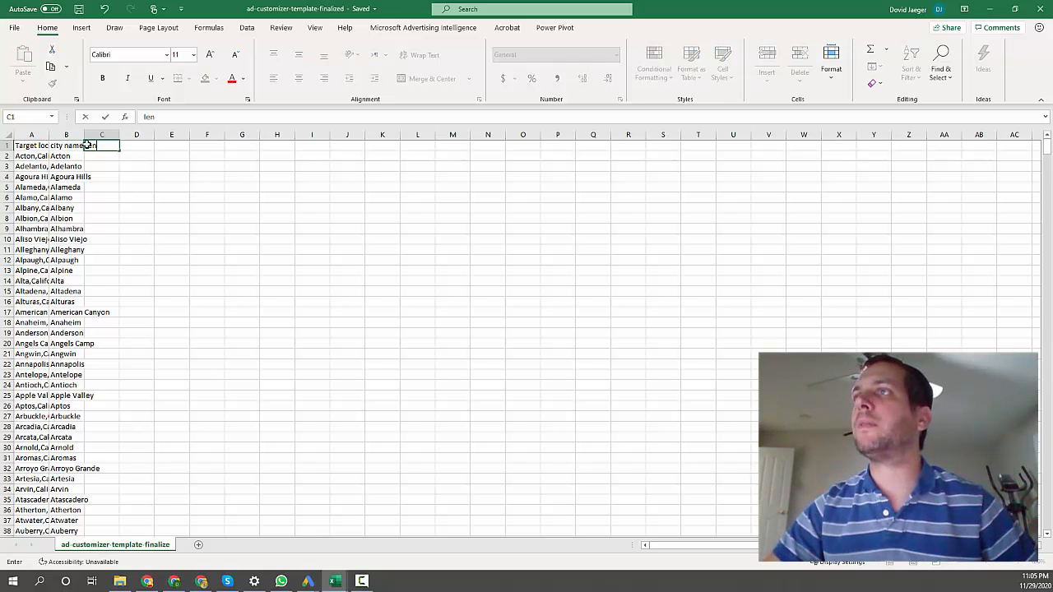
key(Return)
Enter =LEN(B2) in cell C2 and fill the formula down beside all the city names.
text(=)
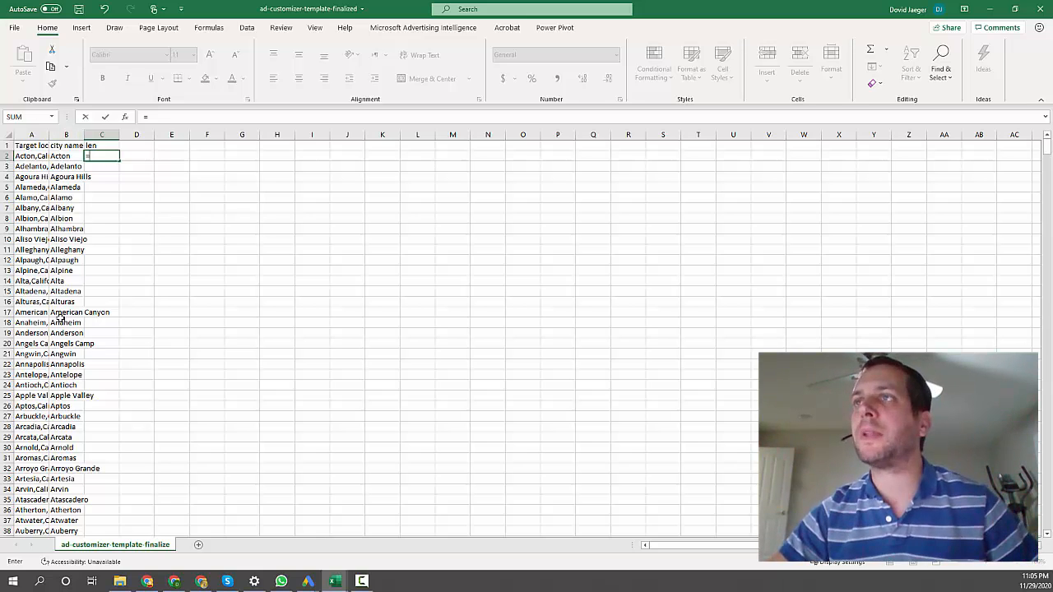
text(len)
key(Tab)
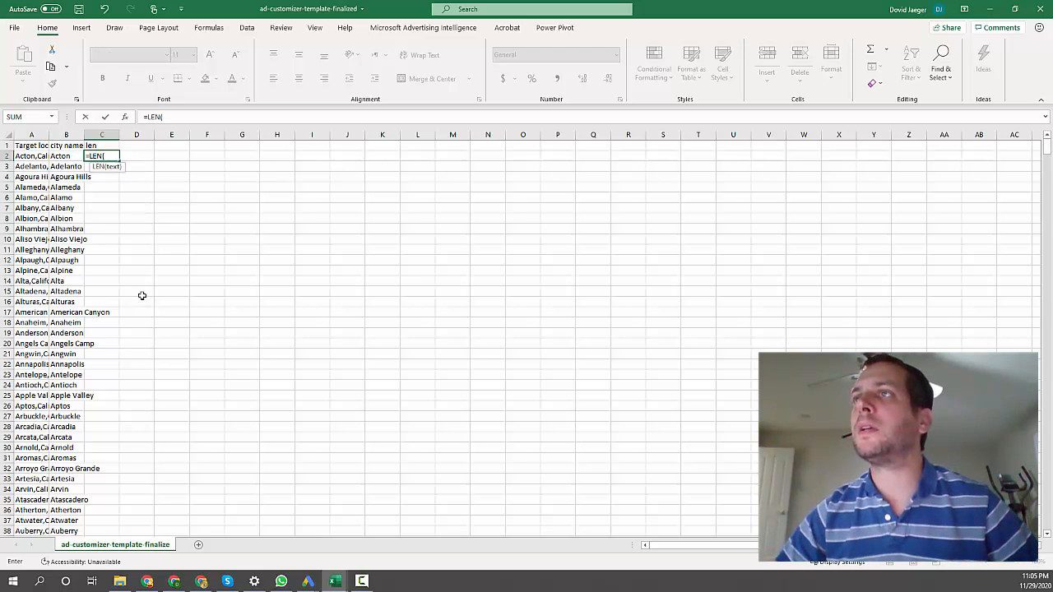
click(66, 156)
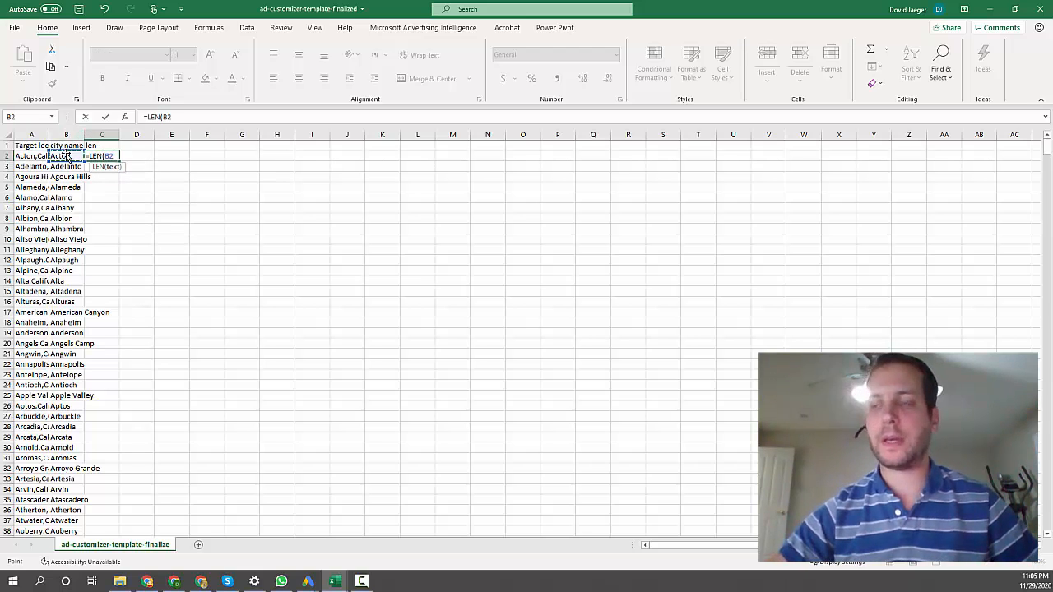
text())
key(Return)
click(95, 155)
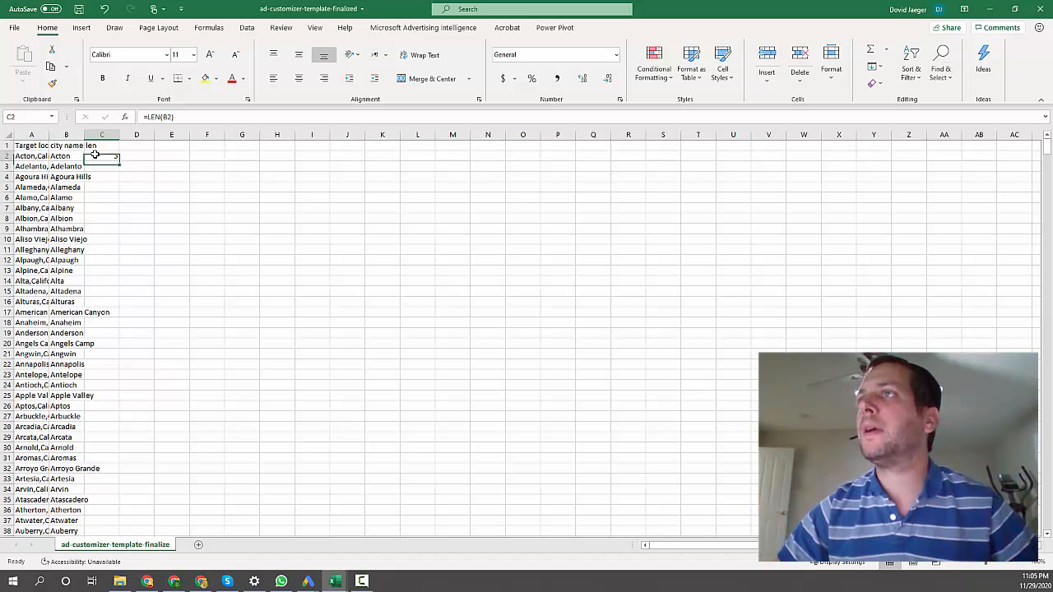
double_click(120, 159)
Sort the whole table, headers excluded, by the len column from largest to smallest.
click(37, 145)
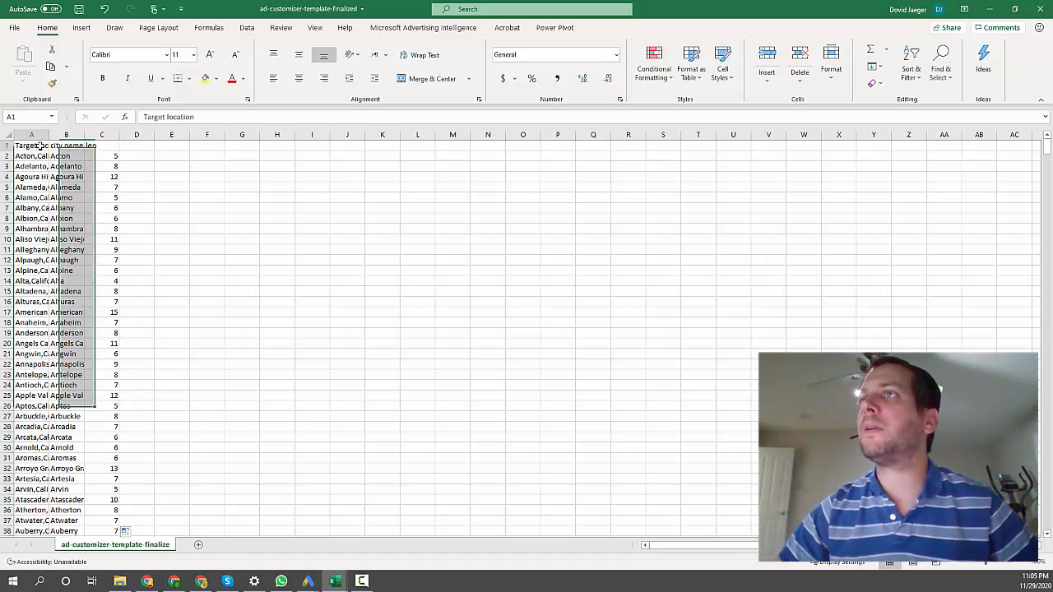
key(ctrl+shift+Right)
key(ctrl+shift+Down)
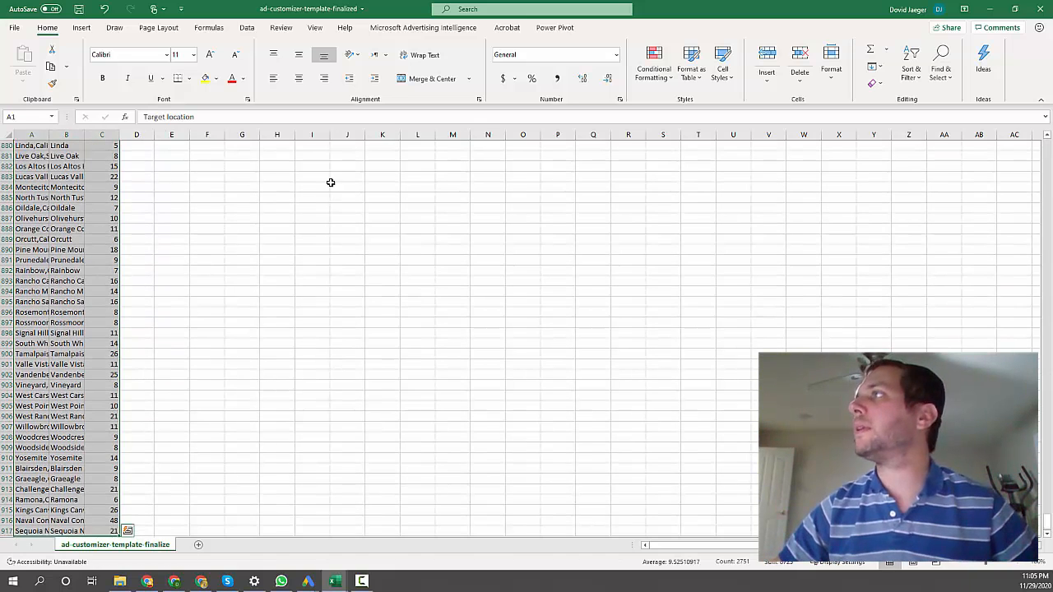
click(247, 27)
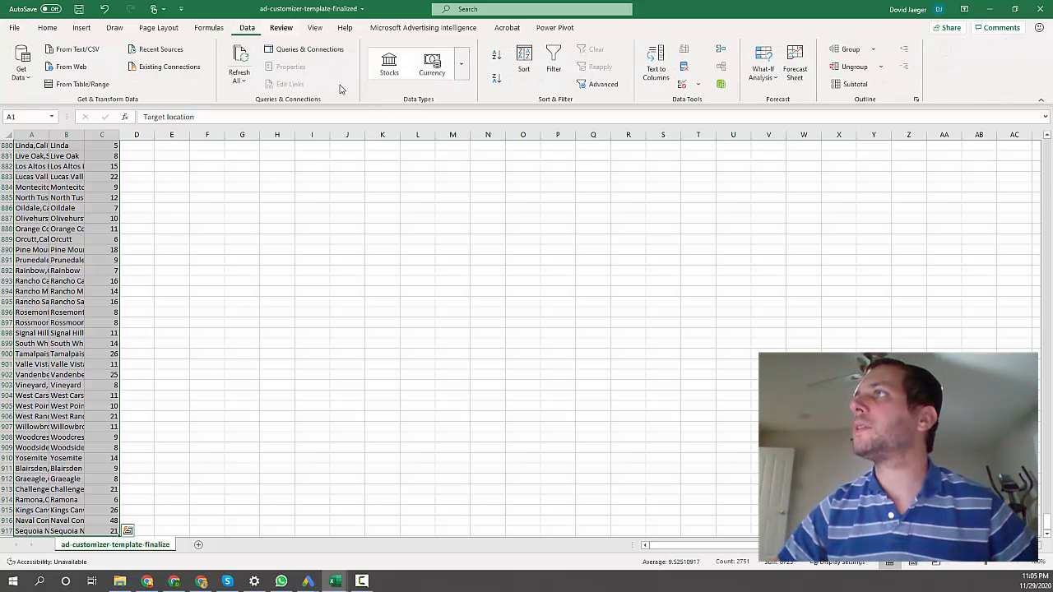
click(523, 62)
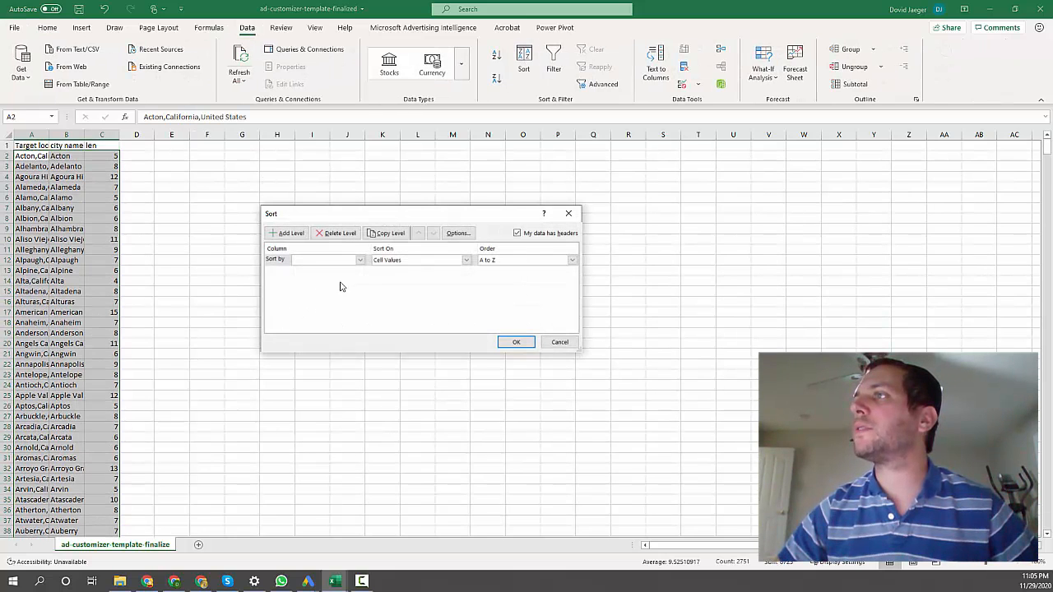
click(359, 260)
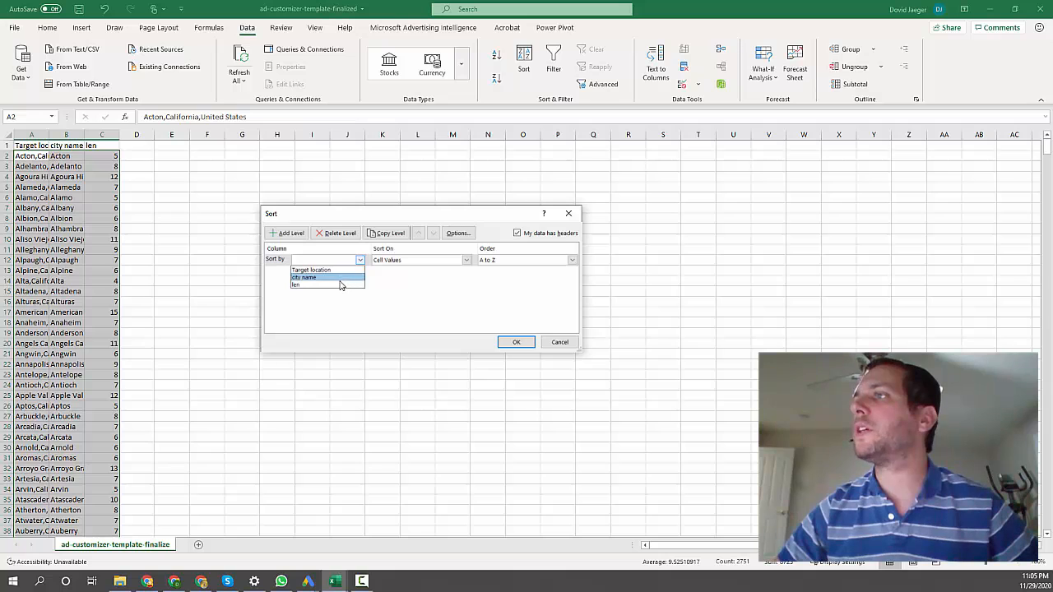
click(340, 284)
click(493, 260)
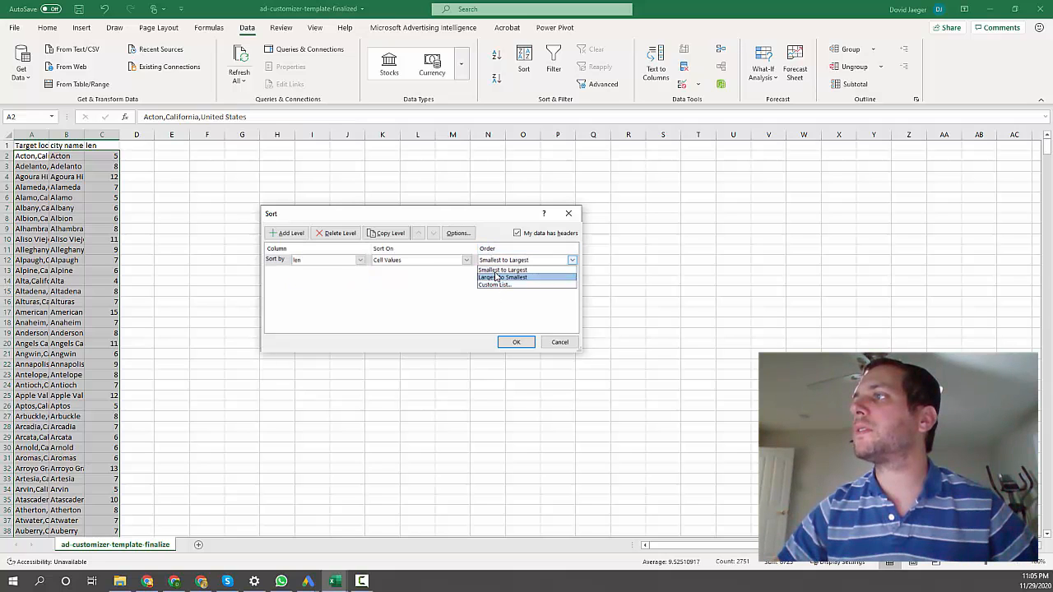
click(496, 278)
click(514, 341)
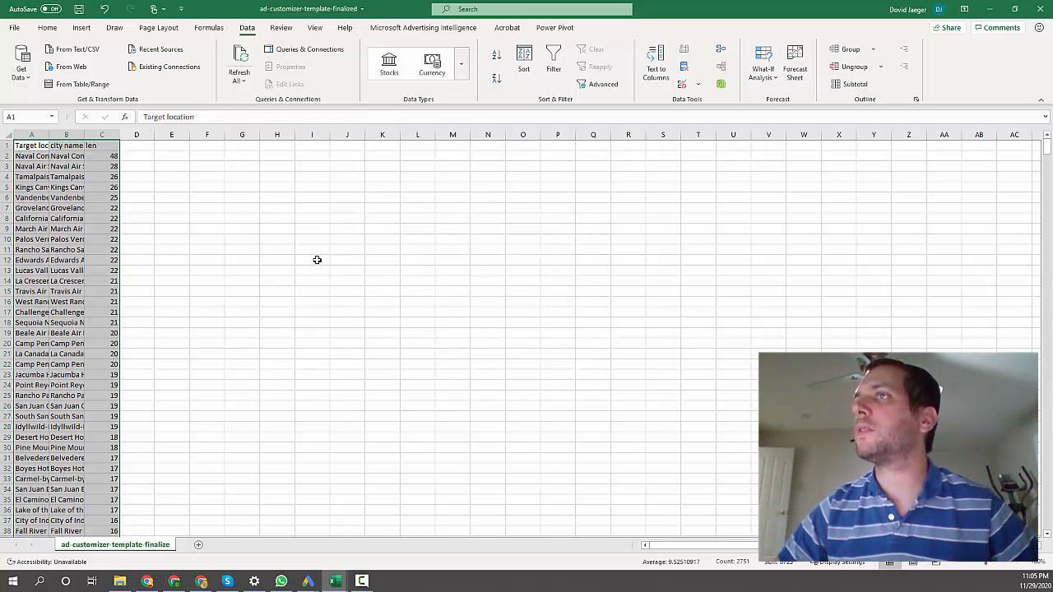
Clear the table selection and check the Target location and city name headers.
click(140, 179)
click(30, 147)
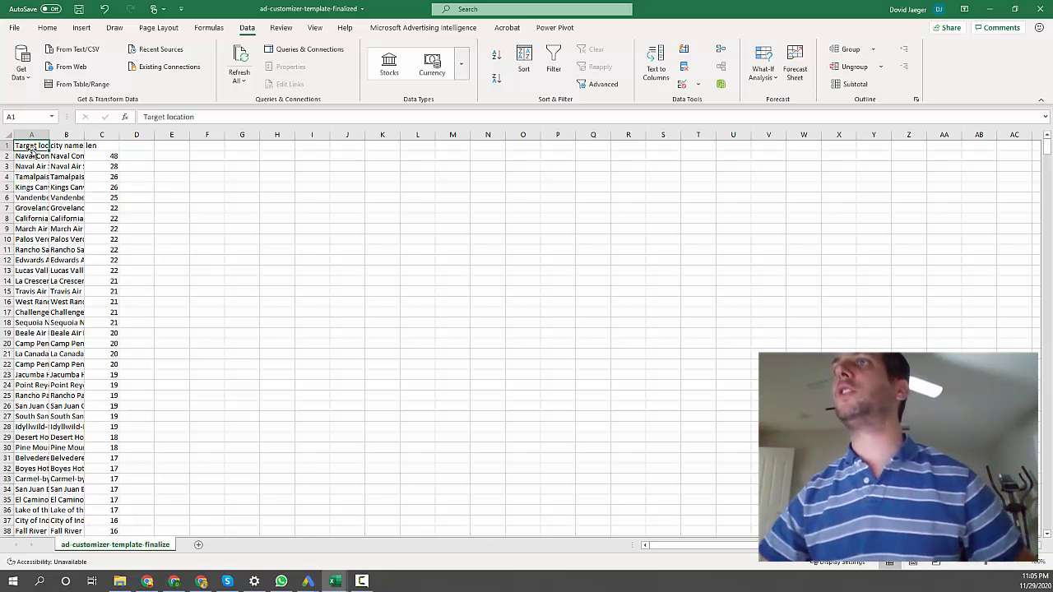
click(63, 146)
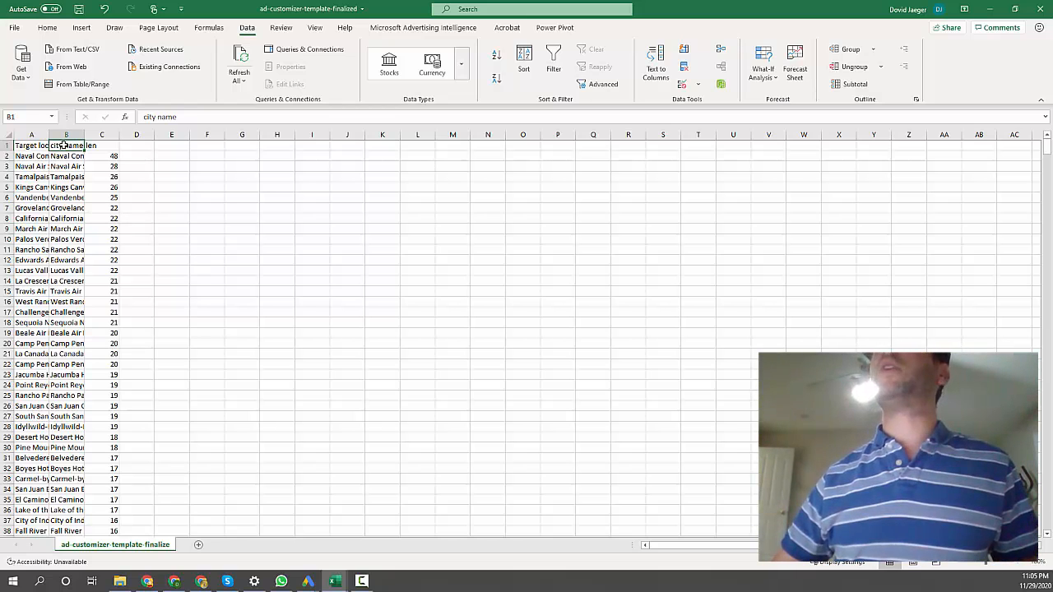
Switch to Google Ads in the browser and view the Cities in Ca ad customizer feed.
key(alt+Tab)
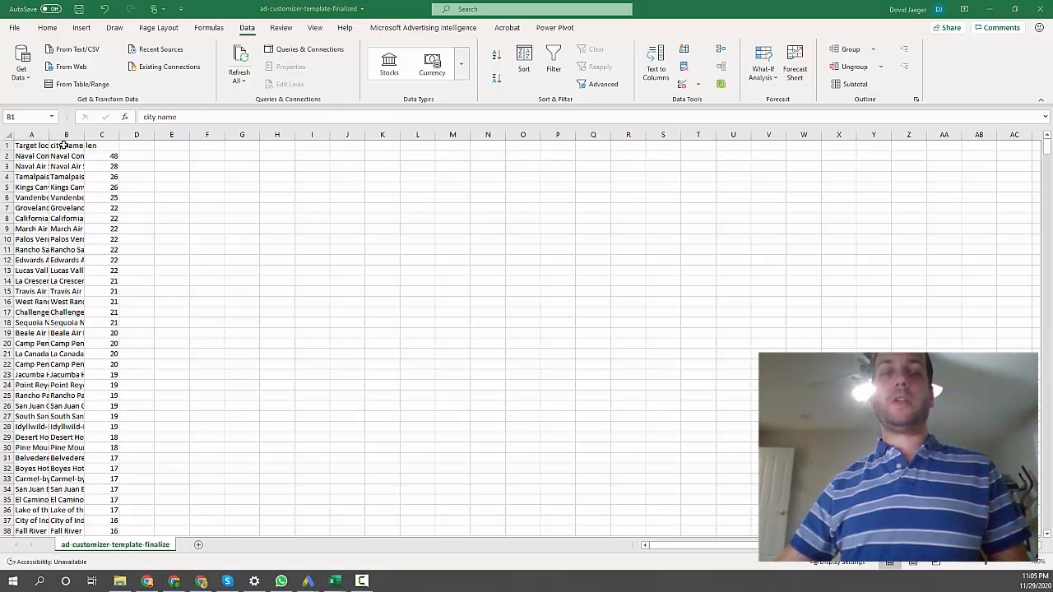
key(alt+Tab)
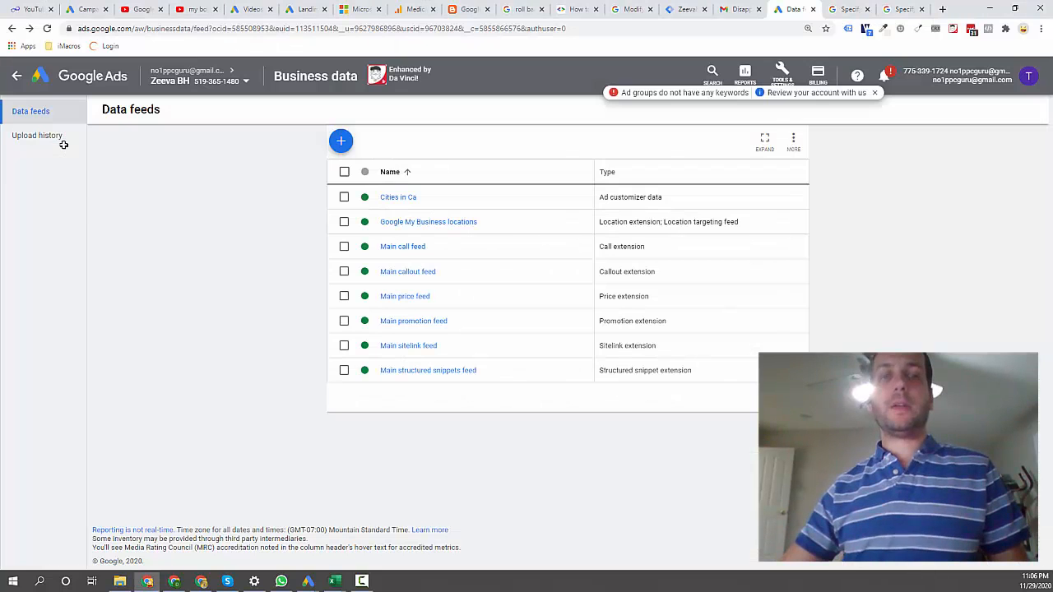
click(392, 204)
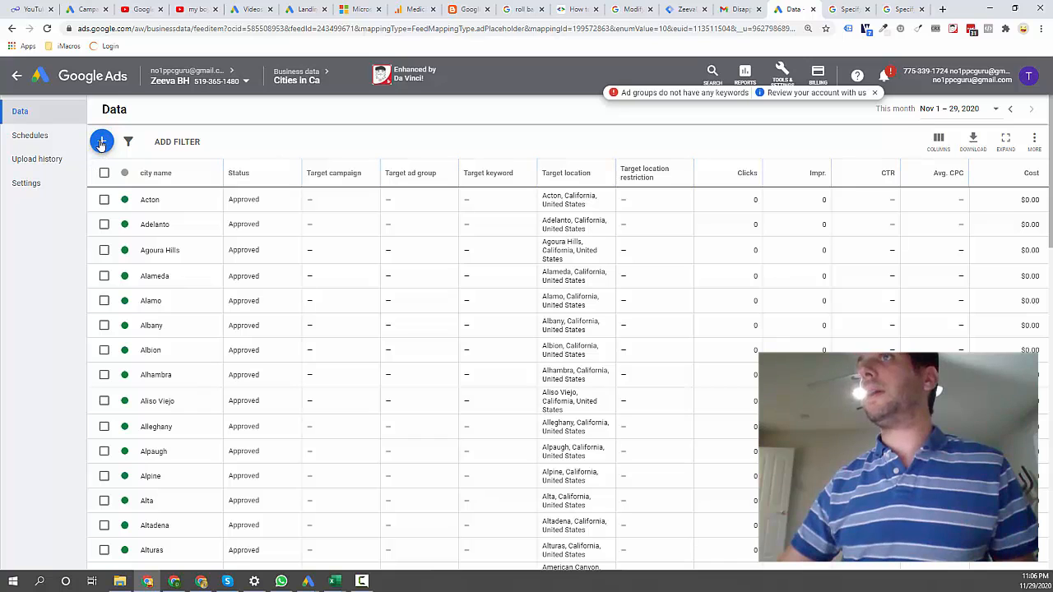
Bring up the upload form for new ad customizer data in Business data, then view the Cities in Ca feed.
click(17, 76)
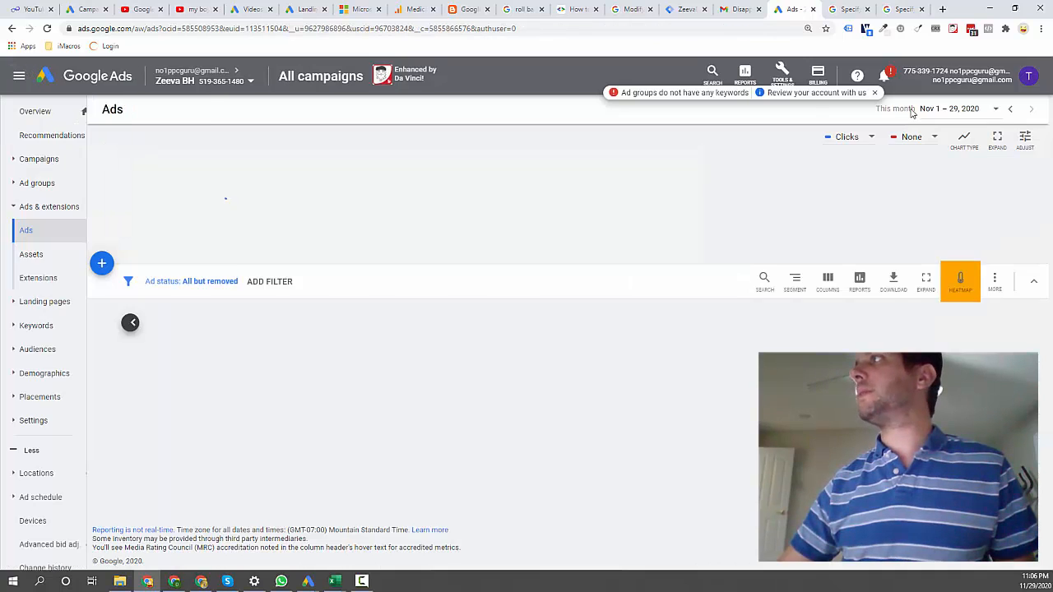
click(783, 76)
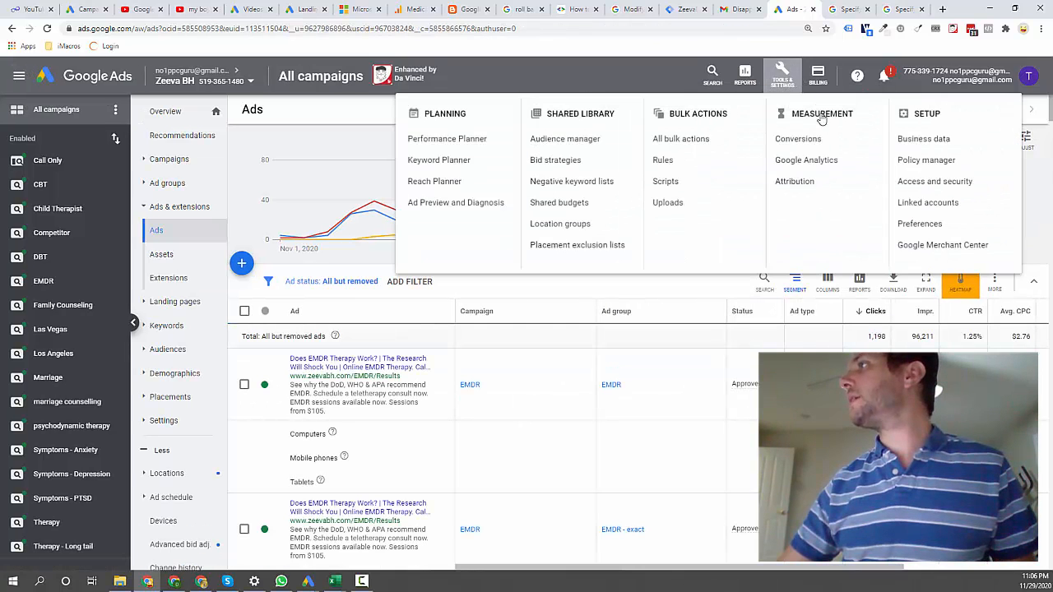
click(912, 140)
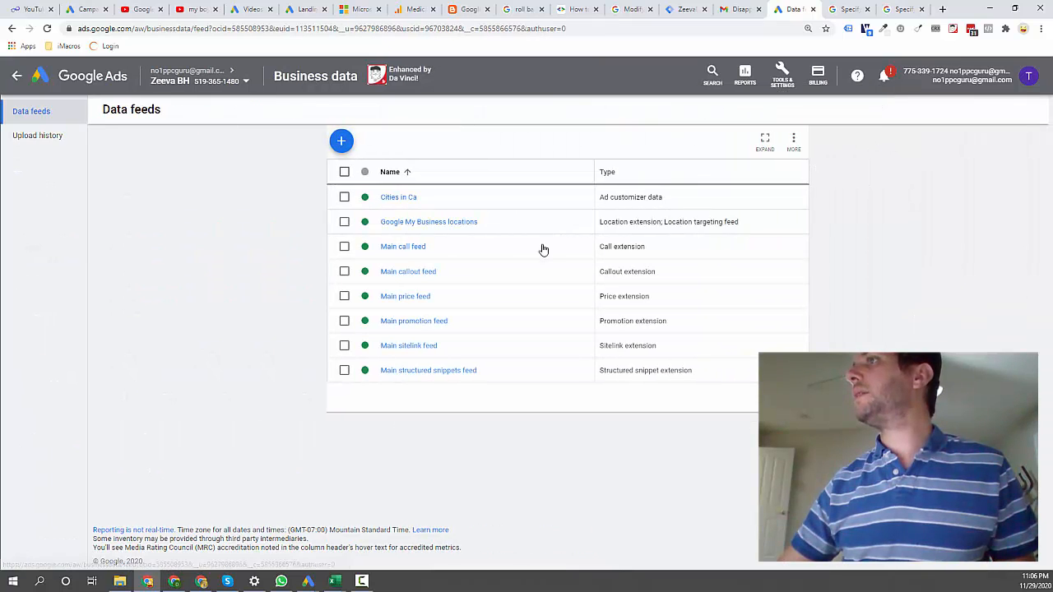
click(342, 148)
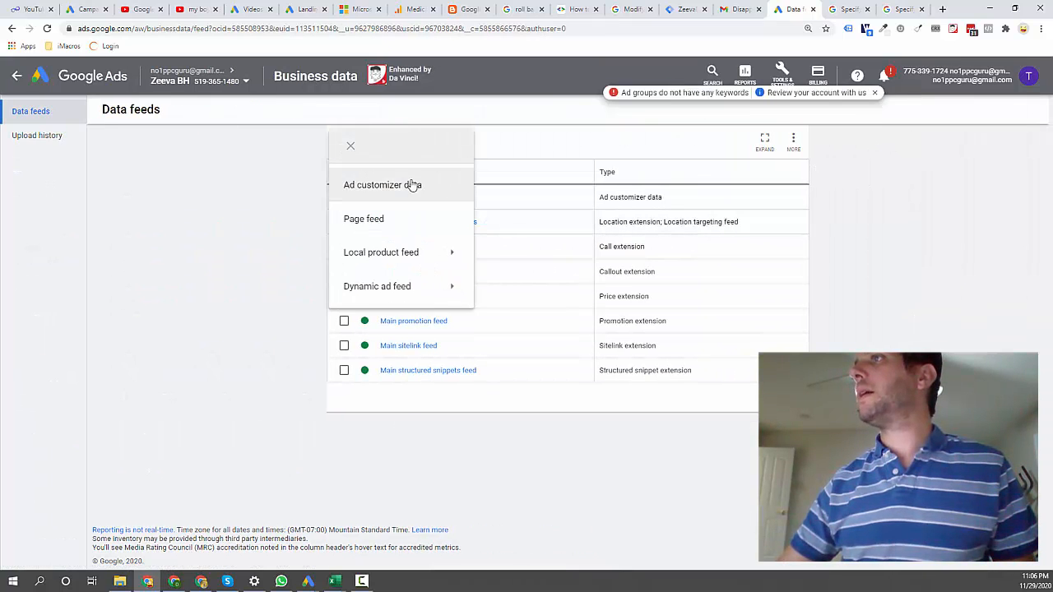
click(409, 184)
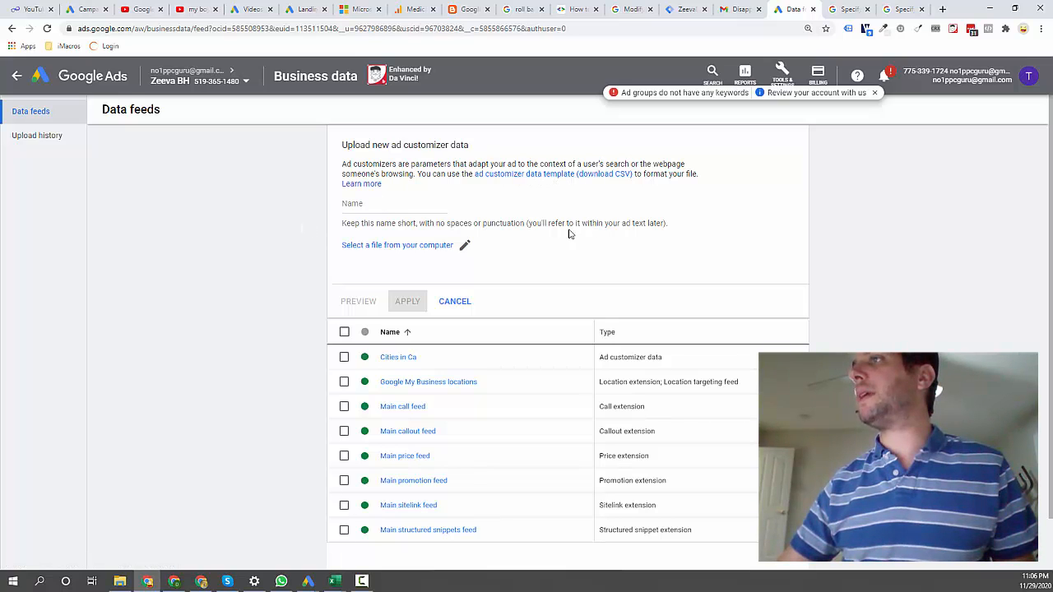
click(398, 362)
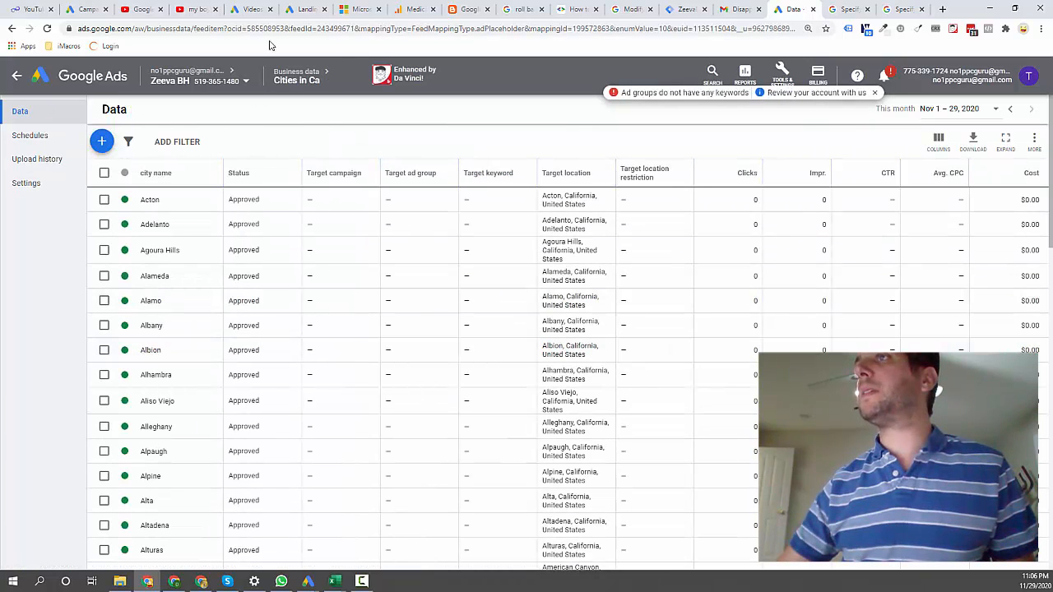
Return to the ads list of all campaigns and open the EMDR campaign's ads.
click(18, 76)
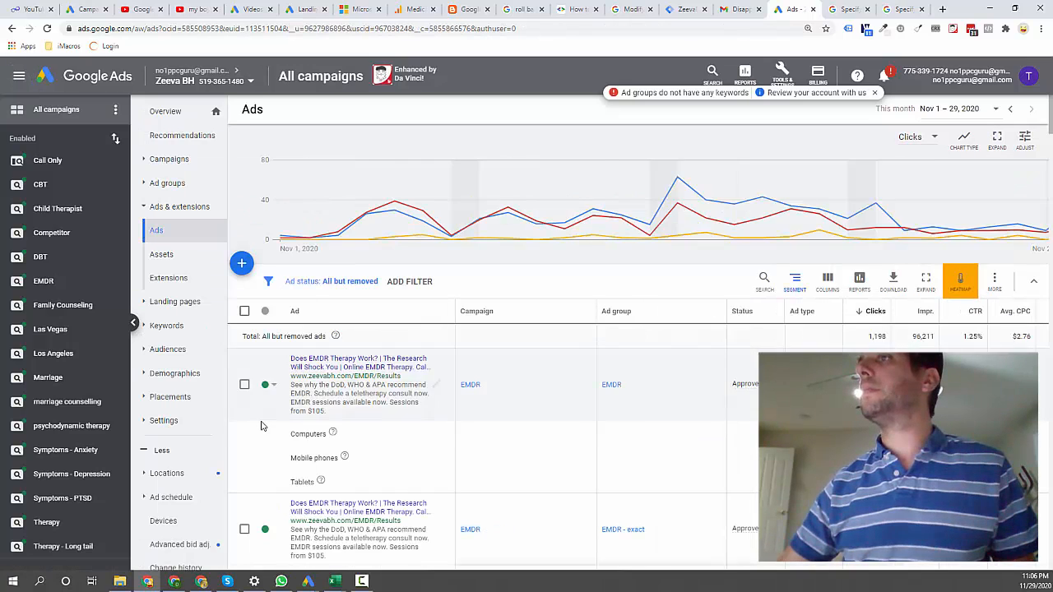
scroll(387, 454, down, 2)
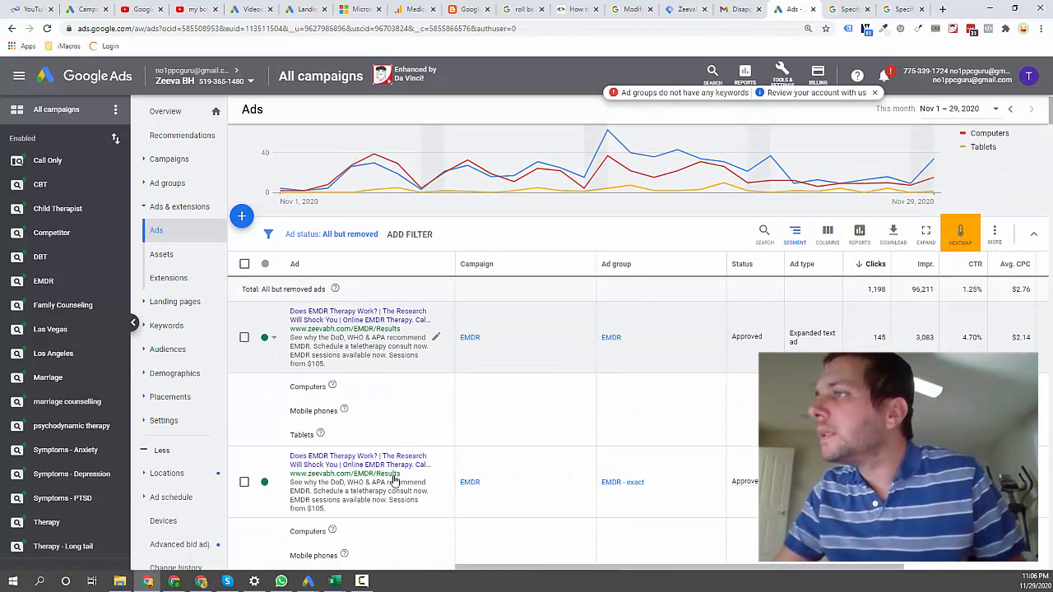
scroll(386, 454, down, 3)
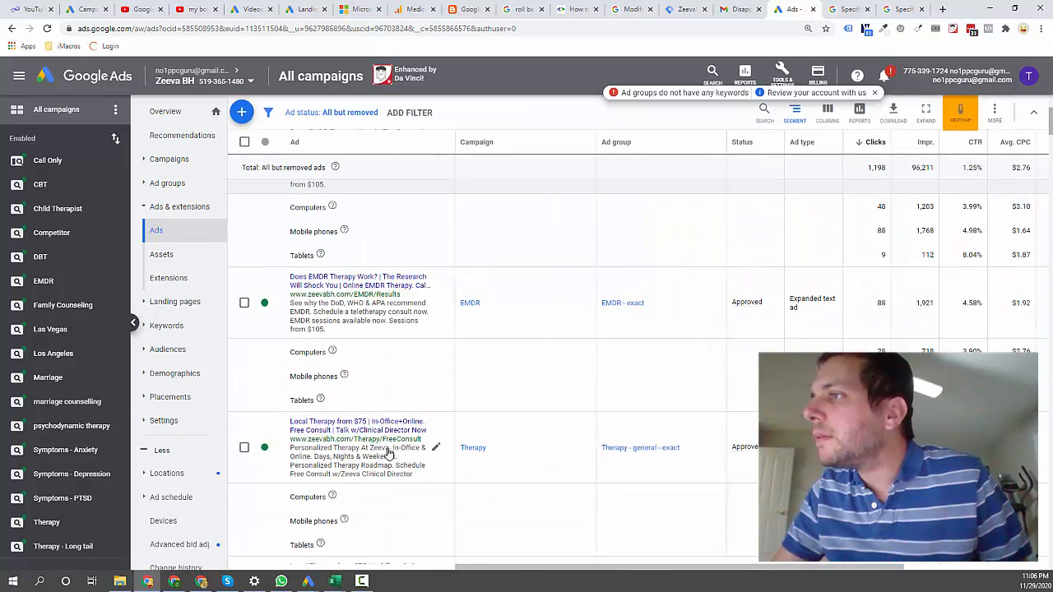
scroll(389, 452, down, 2)
scroll(390, 449, up, 5)
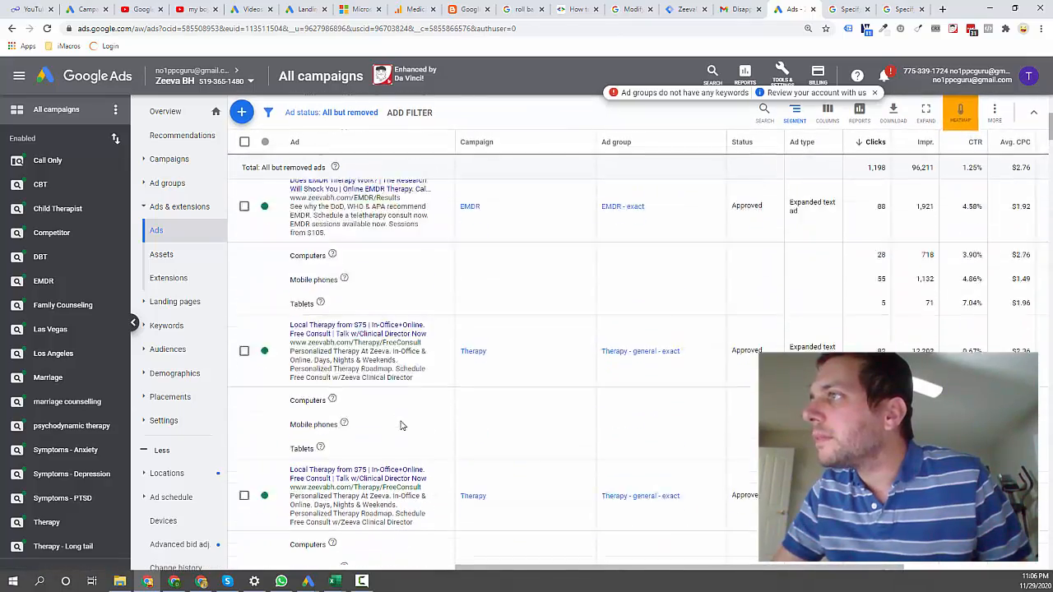
scroll(402, 426, up, 2)
scroll(551, 386, down, 2)
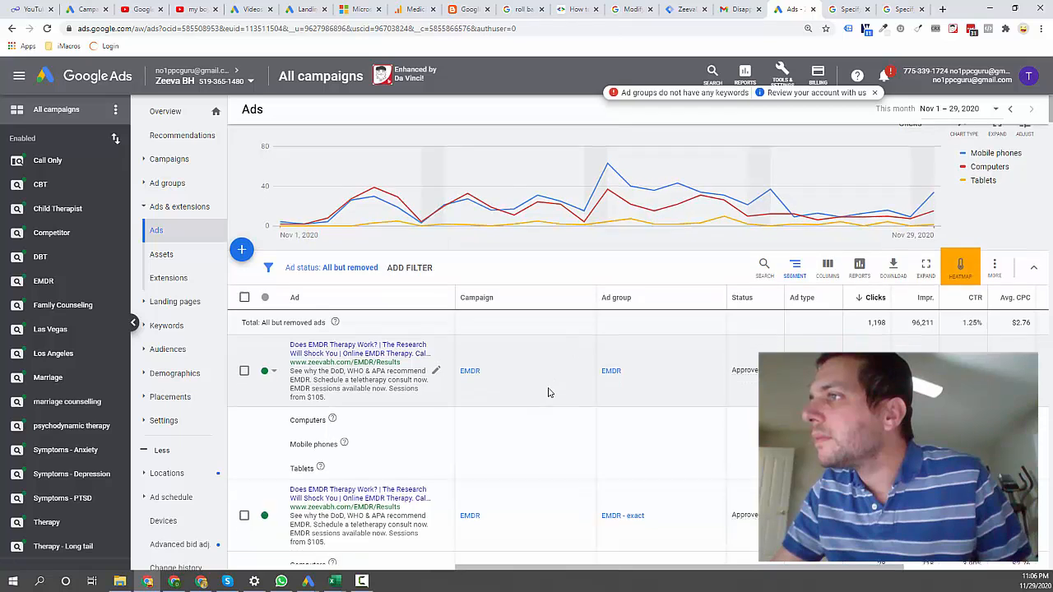
click(470, 280)
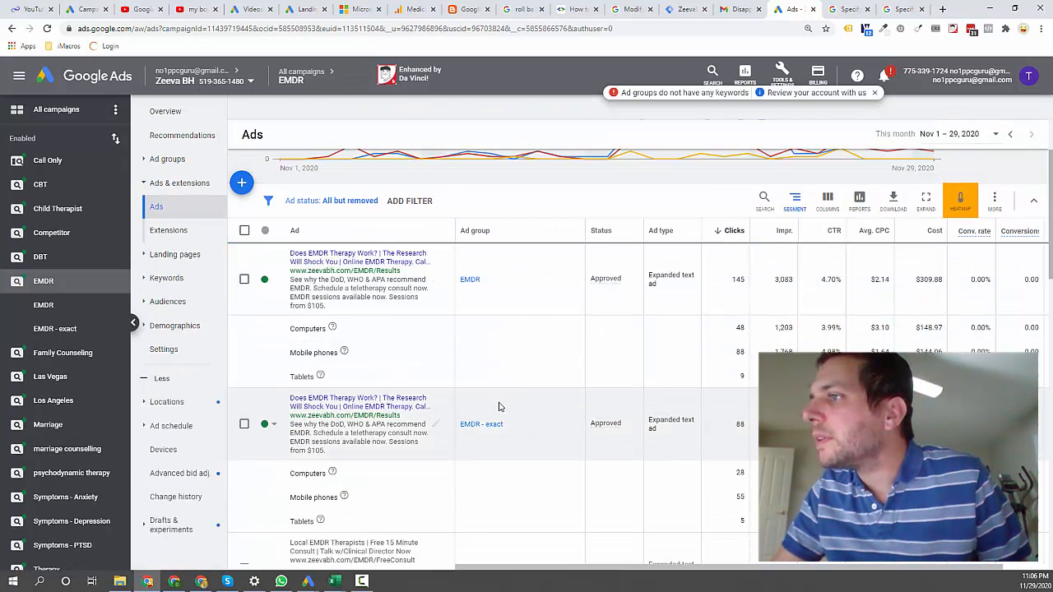
Open the EMDR ad group's text ad containing the "Get Teletherapy In" city customizer headline for editing.
scroll(498, 407, down, 2)
scroll(498, 411, down, 6)
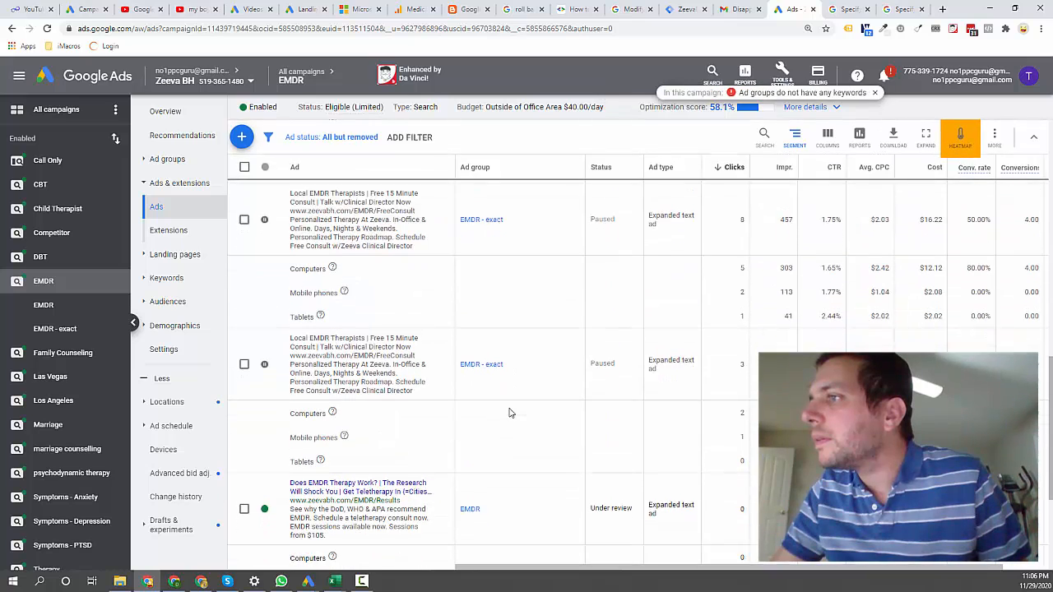
scroll(509, 412, down, 1)
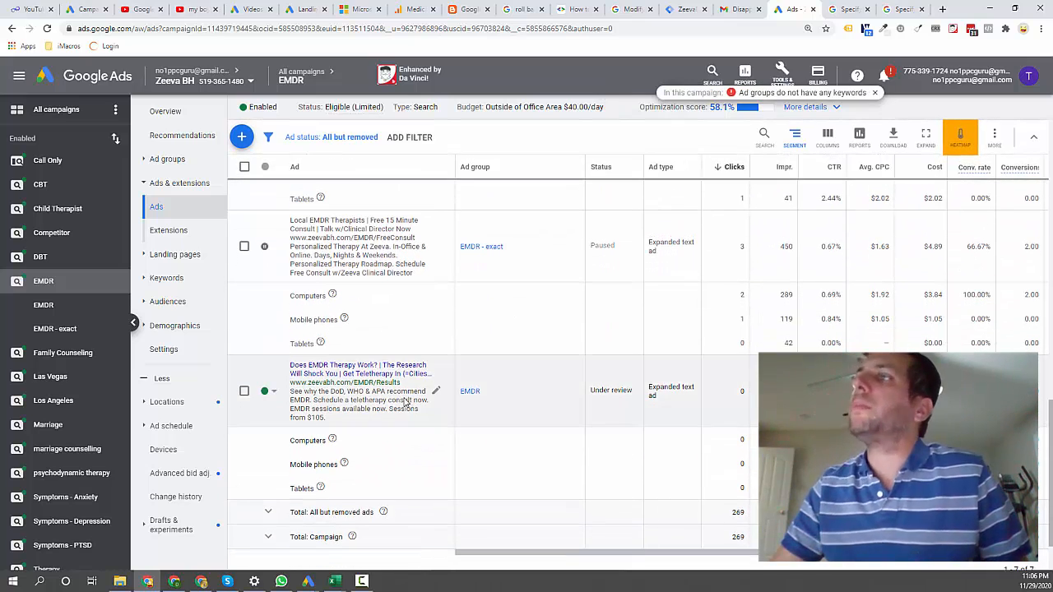
click(436, 392)
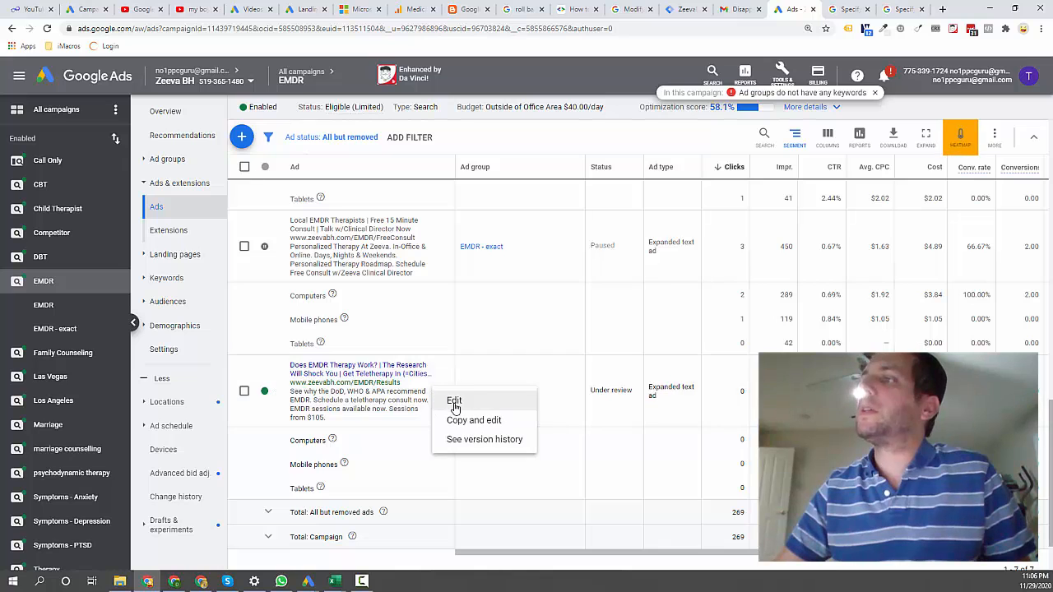
click(454, 401)
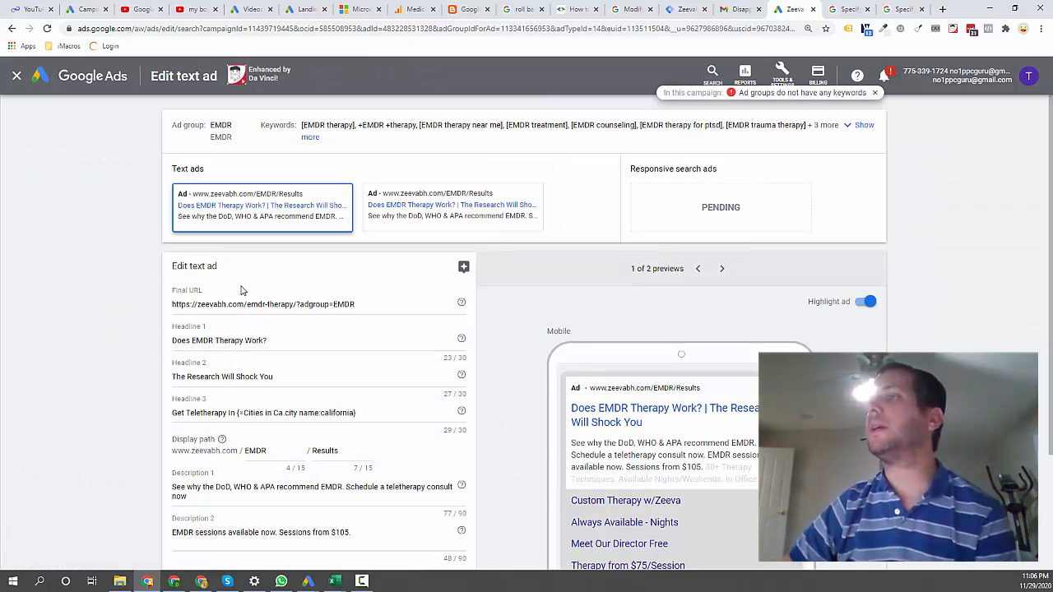
scroll(277, 345, down, 3)
scroll(247, 341, up, 1)
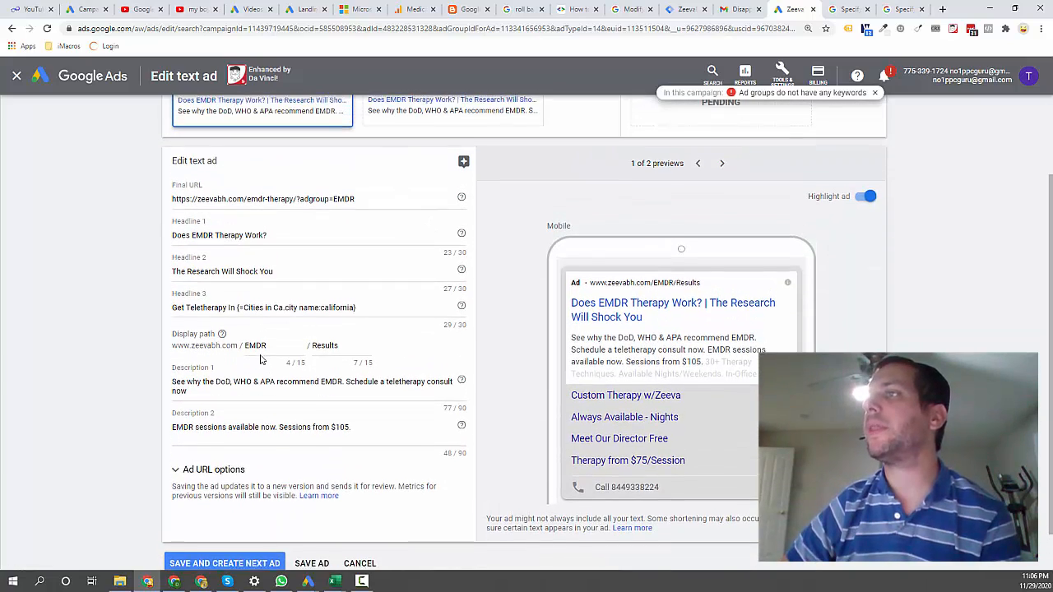
Replace the customizer code in Headline 3 with a new ad customizer using the city name attribute of Cities in Ca.
drag(237, 312, 492, 305)
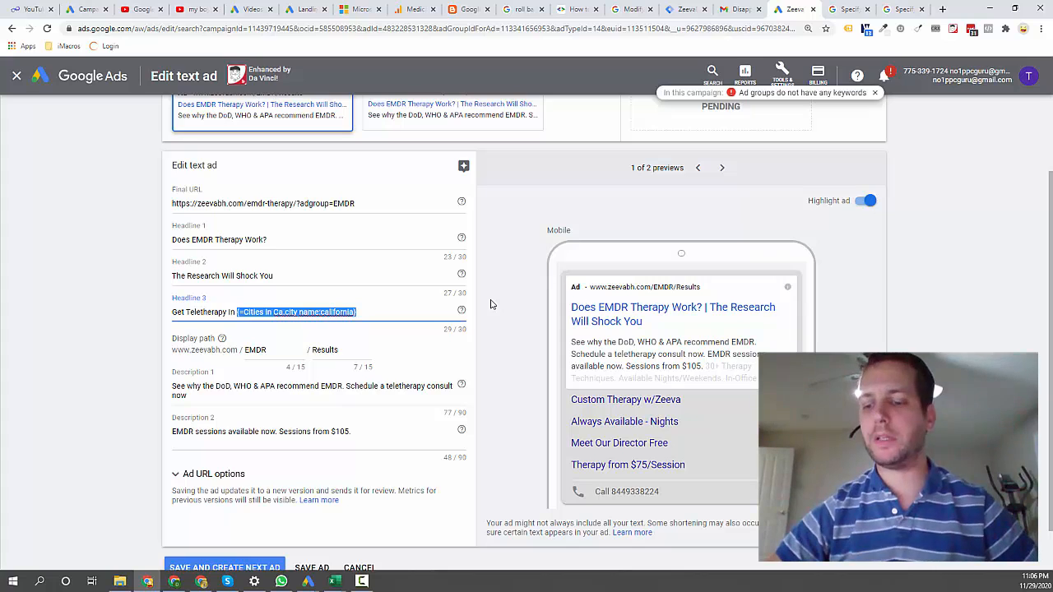
text({)
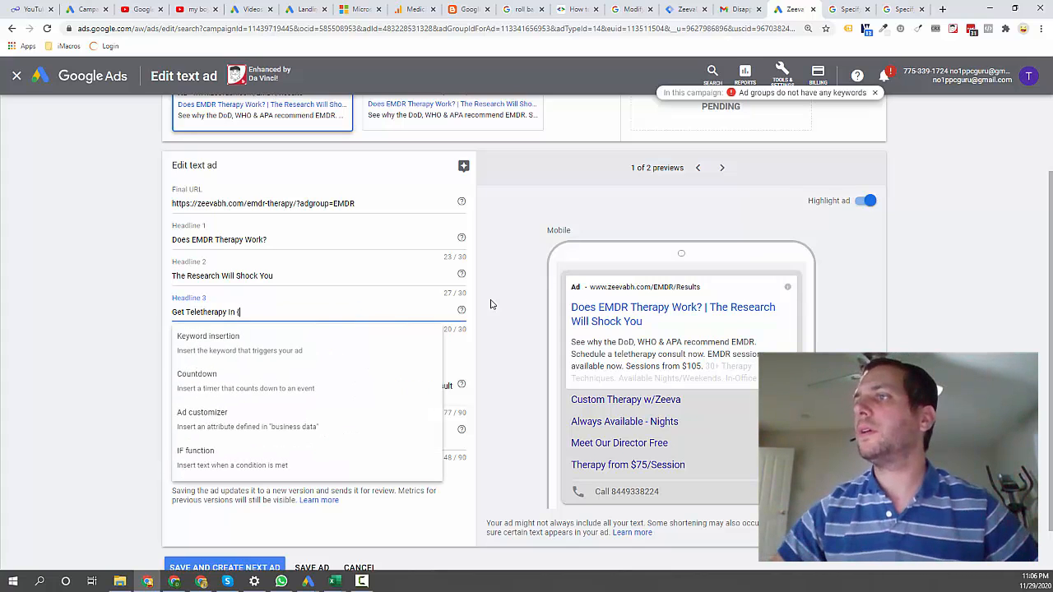
click(260, 426)
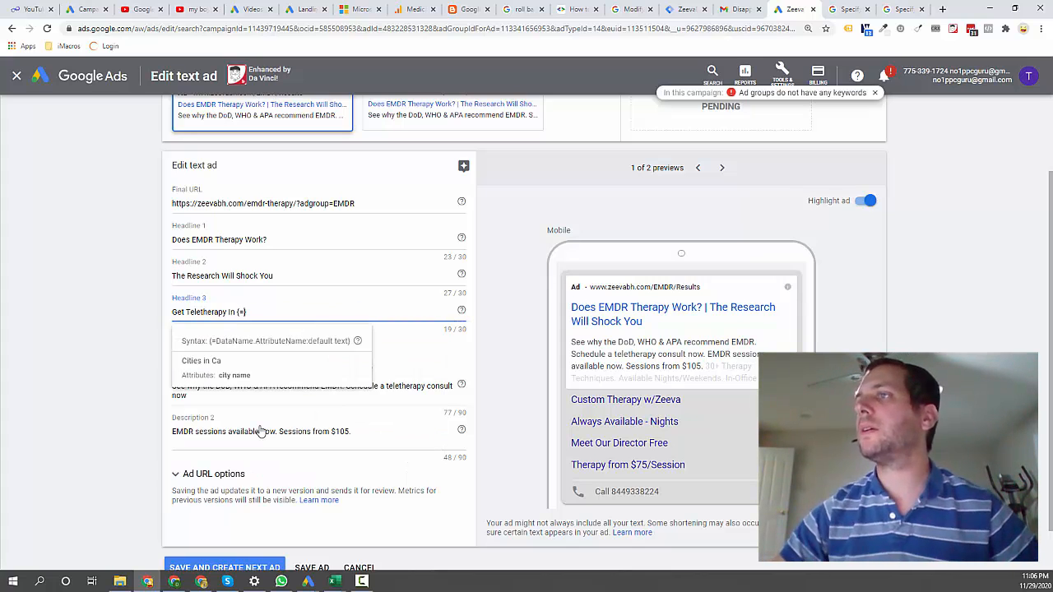
click(213, 372)
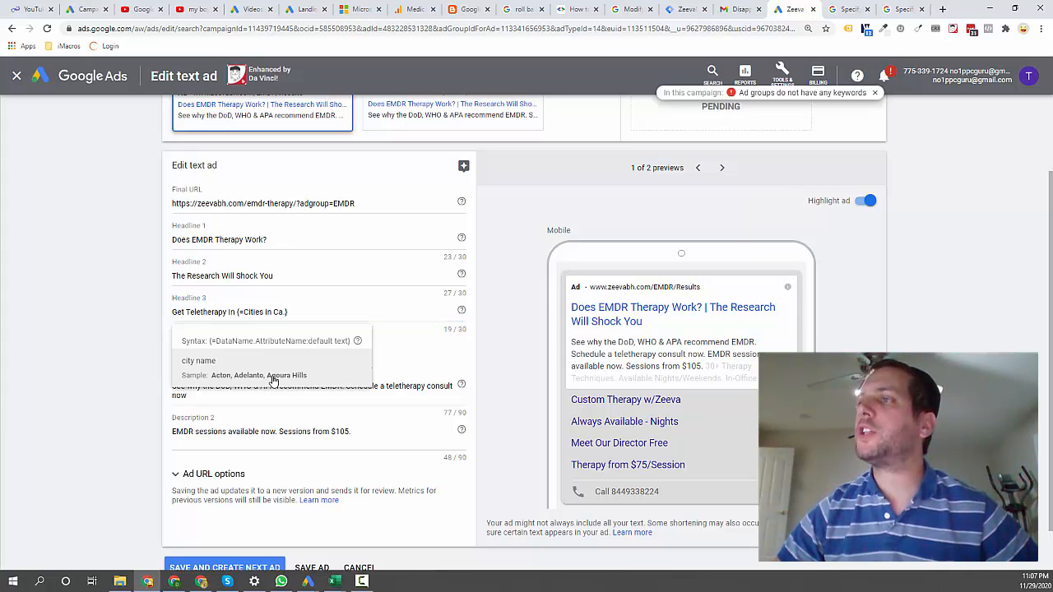
click(274, 378)
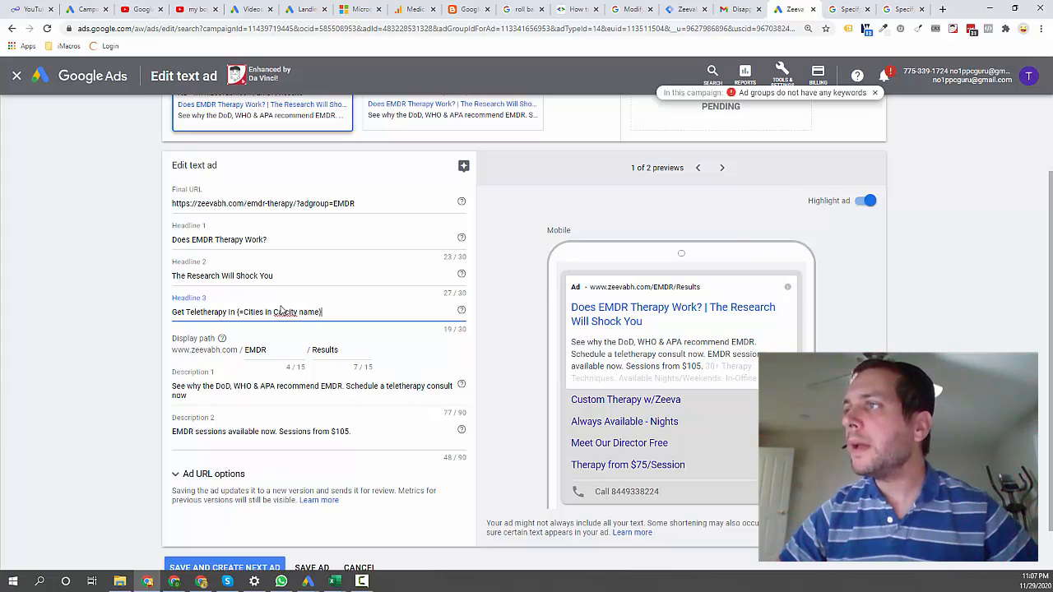
Add California as the default text of the city name customizer in Headline 3.
scroll(350, 329, down, 1)
scroll(349, 329, down, 1)
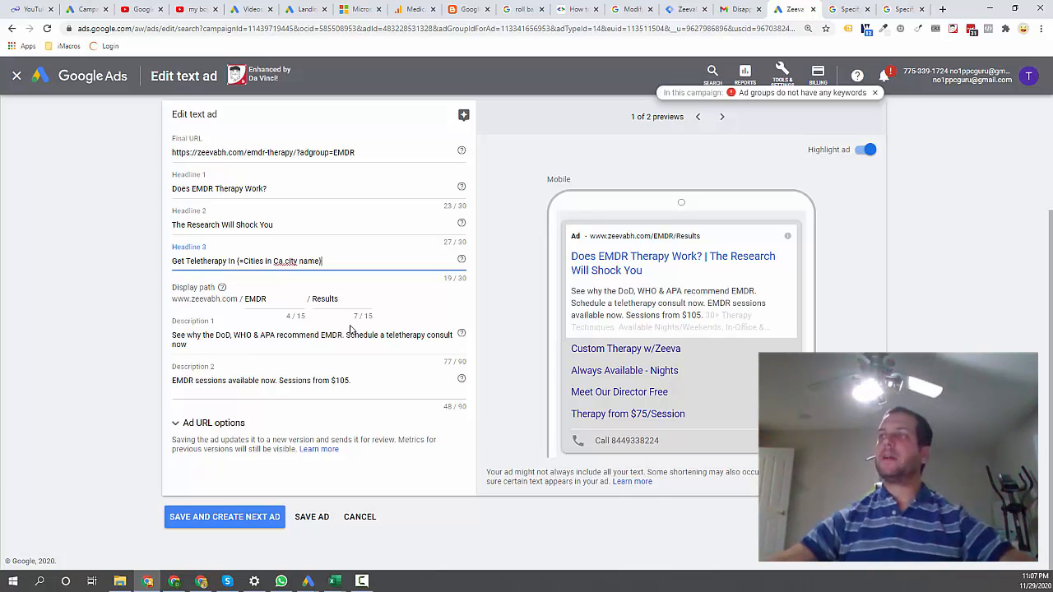
text(:)
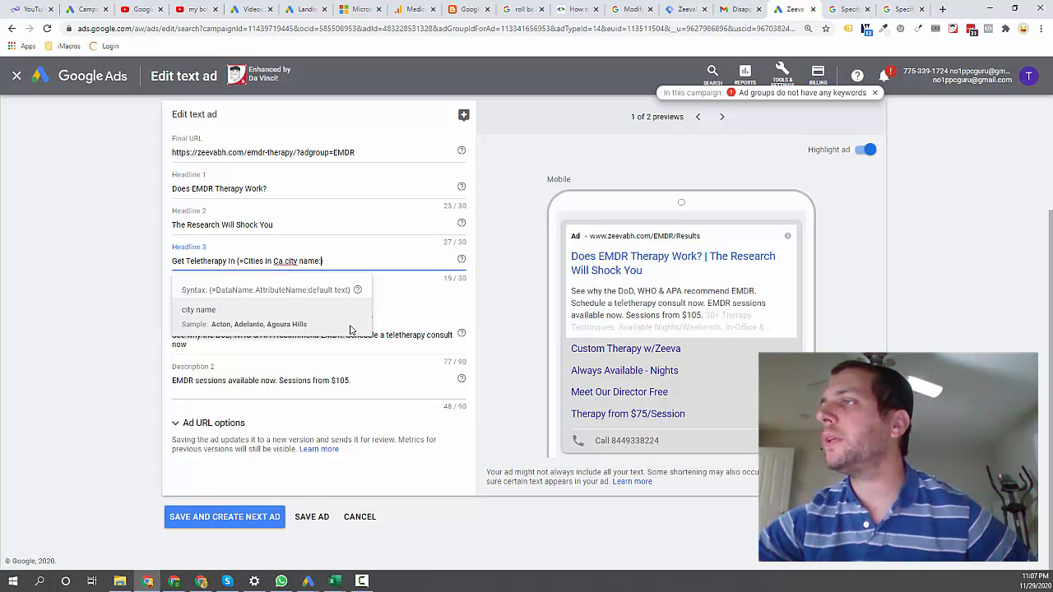
text(California)
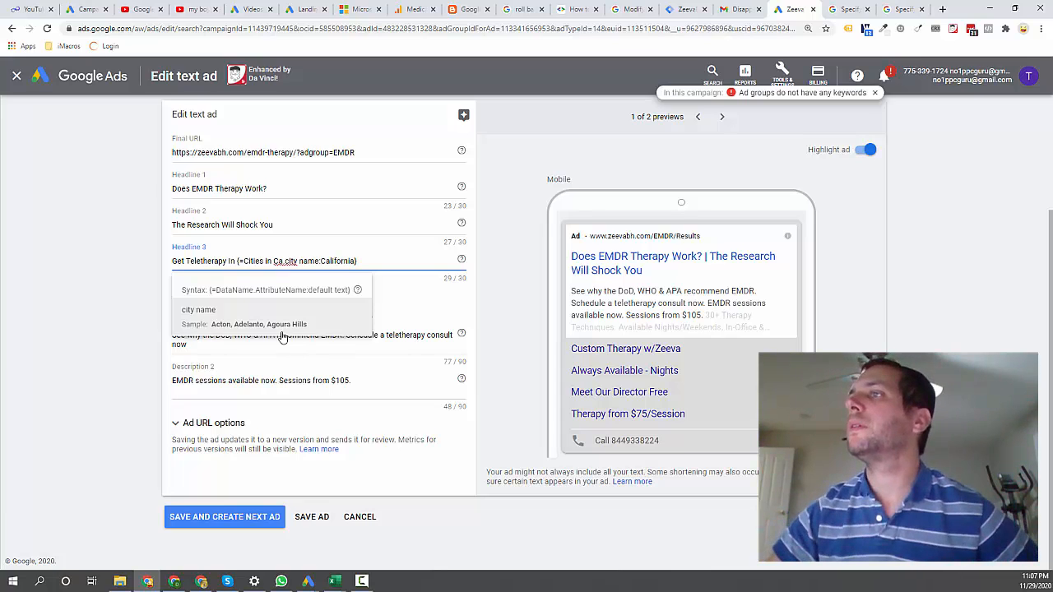
click(4, 312)
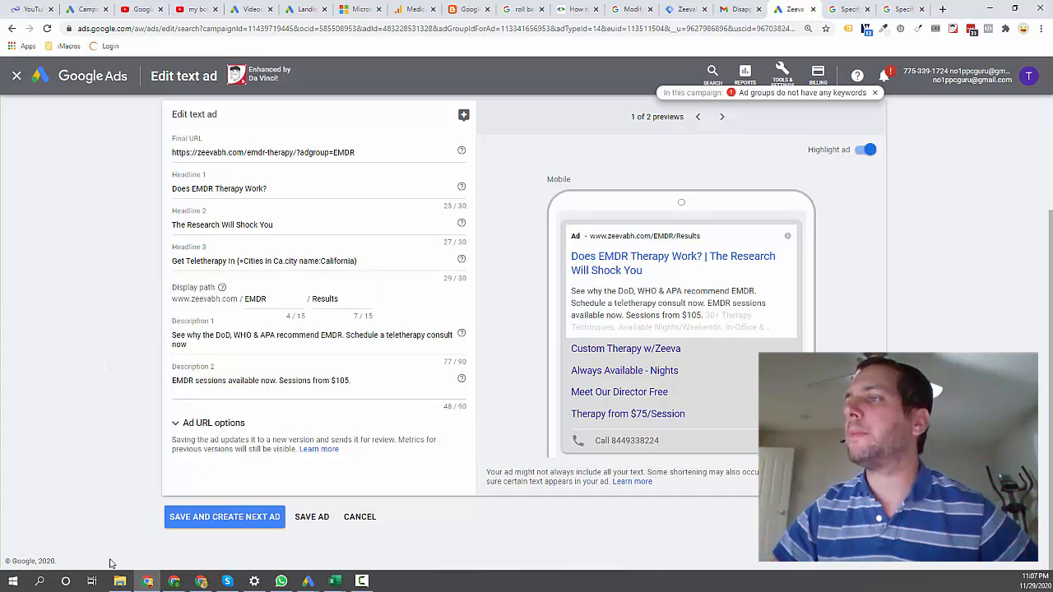